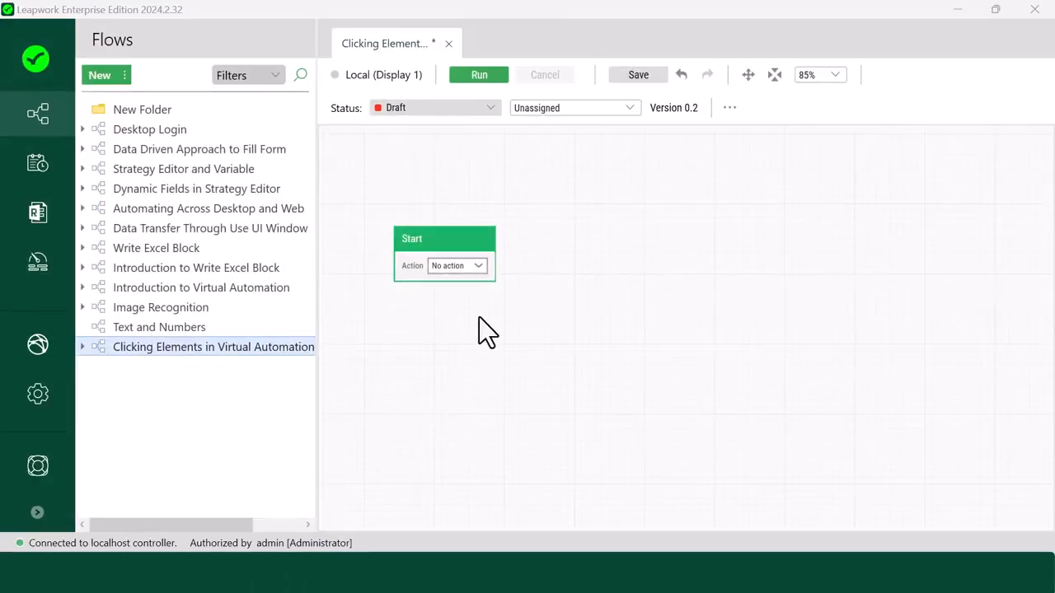
# Step: Add a Click image block connected to Start and capture the Indoor Games billiard-balls picture on the eBay page as its image
pyautogui.moveTo(495, 239); pyautogui.dragTo(537, 243)
pyautogui.write('Cl')
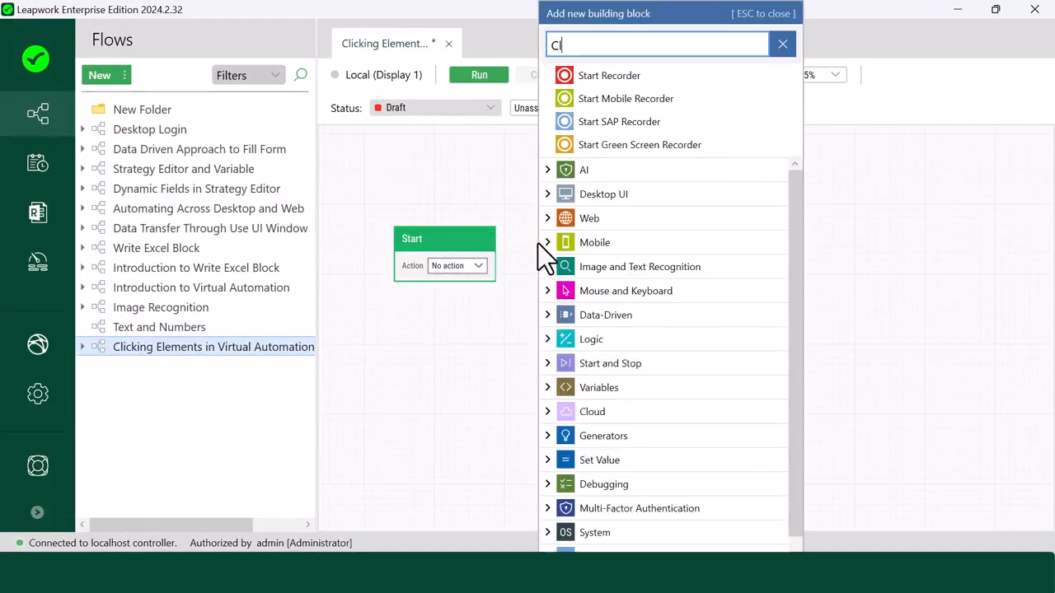
pyautogui.write('ick image')
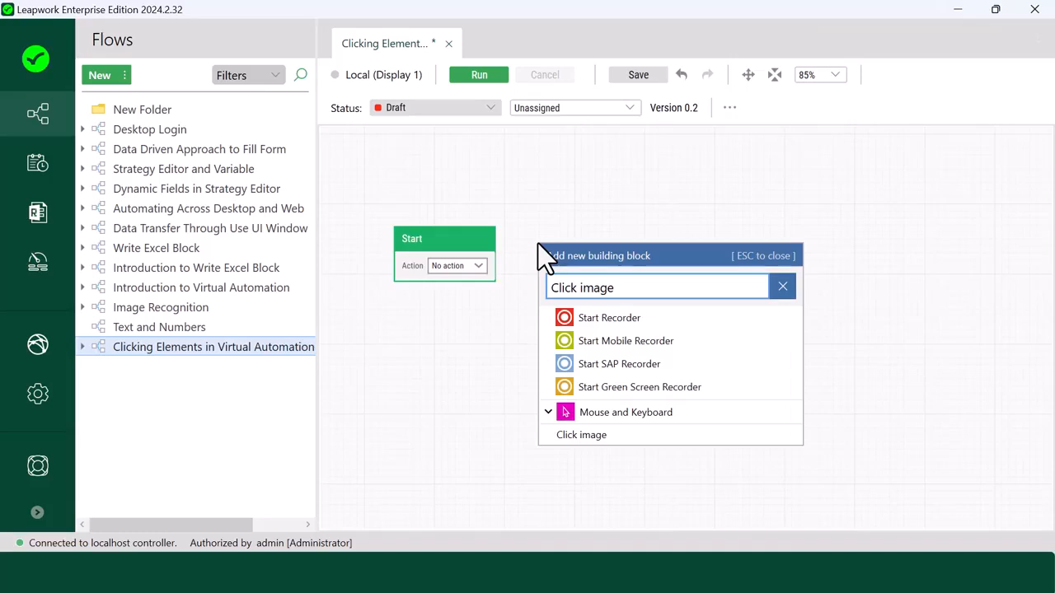
pyautogui.click(598, 435)
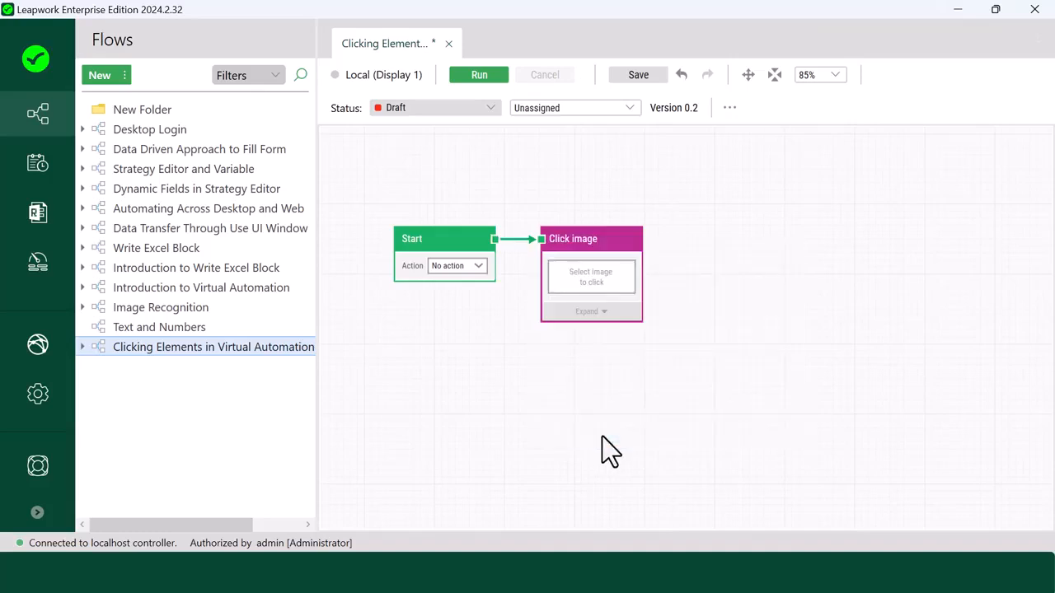
pyautogui.click(618, 258)
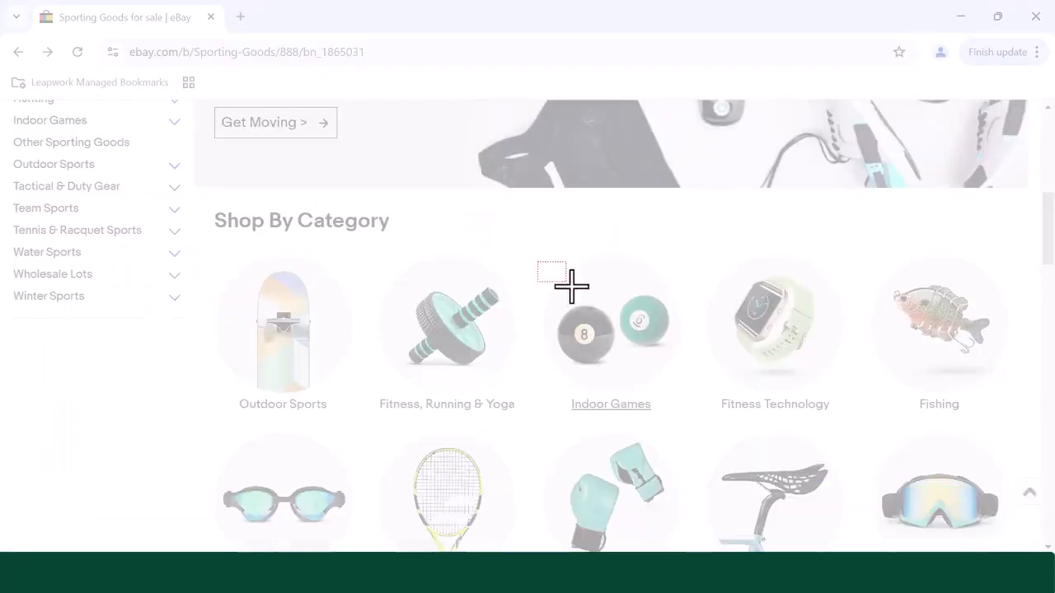
pyautogui.moveTo(693, 394); pyautogui.dragTo(683, 390)
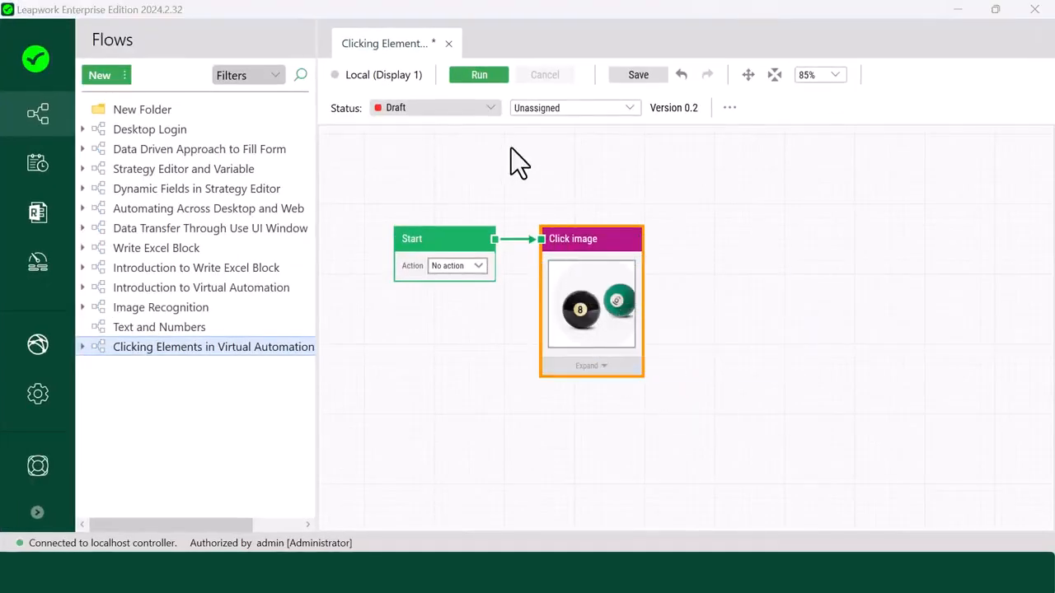
# Step: Run the flow and inspect the Click image entry with its click position in the run log
pyautogui.click(492, 80)
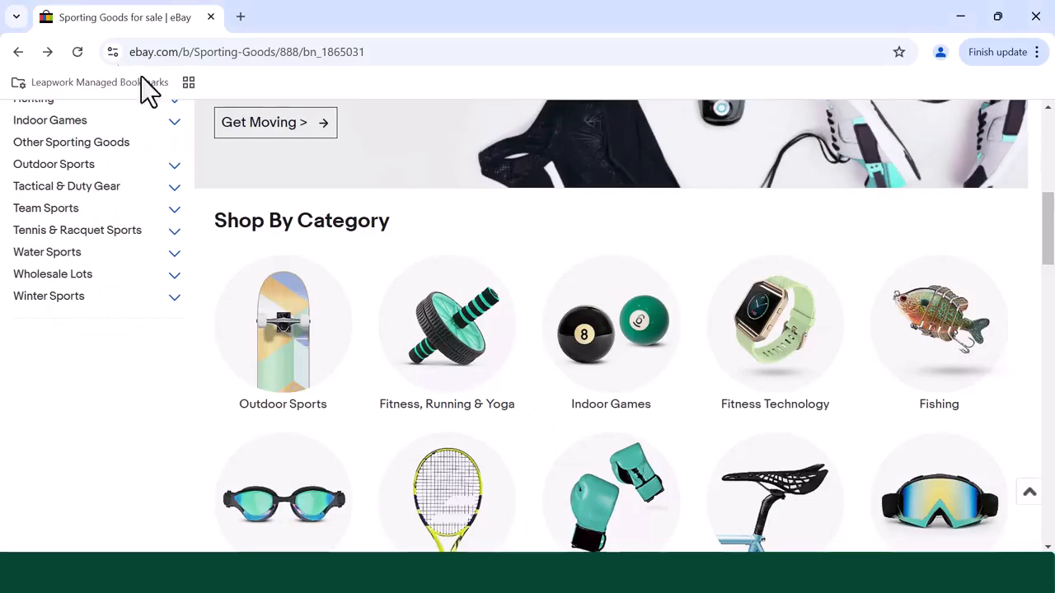
pyautogui.click(612, 331)
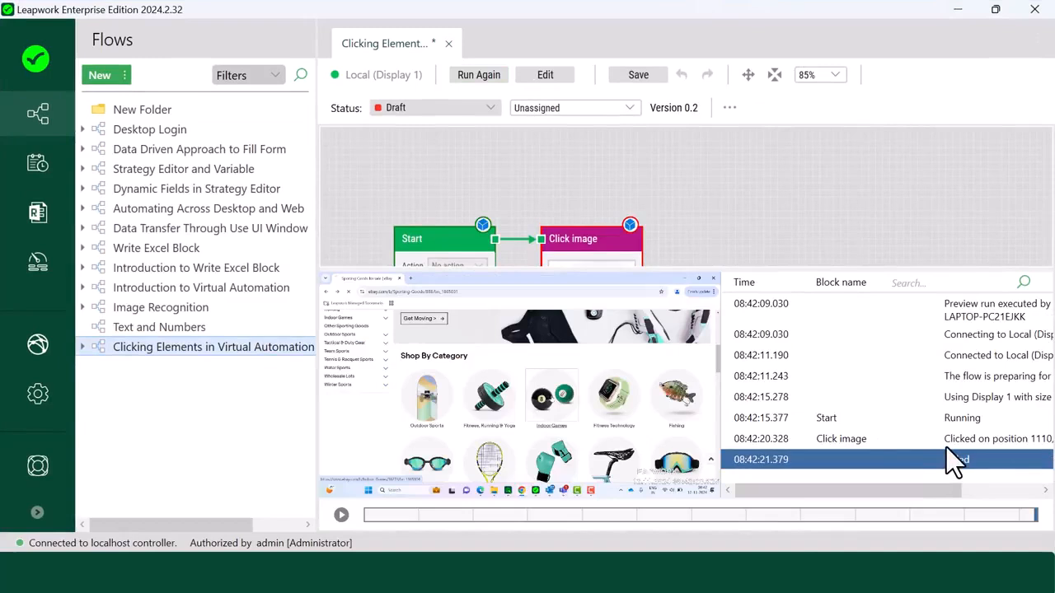
pyautogui.moveTo(894, 492); pyautogui.dragTo(954, 492)
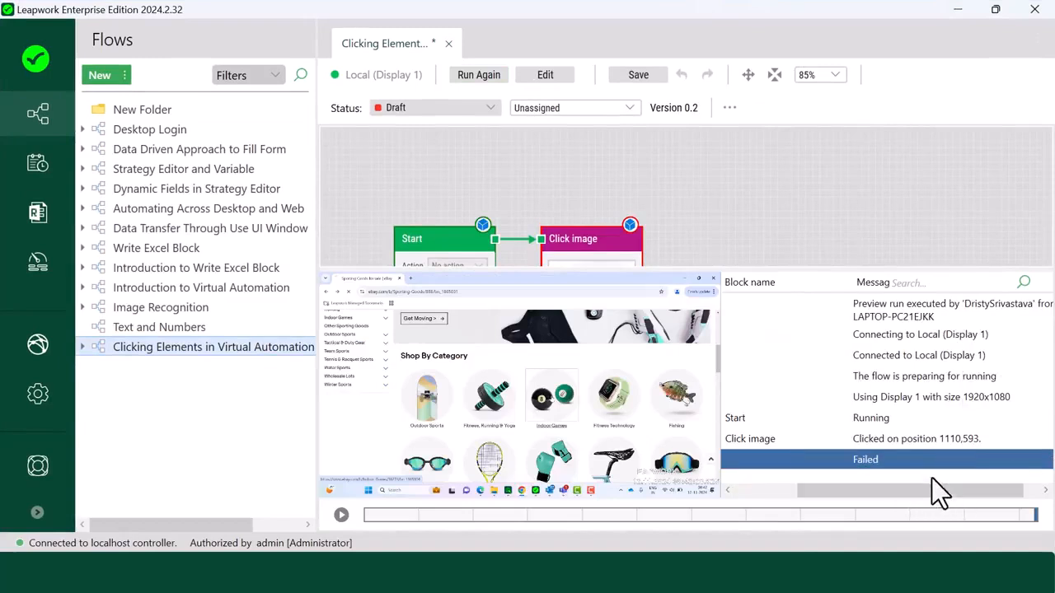
pyautogui.click(908, 445)
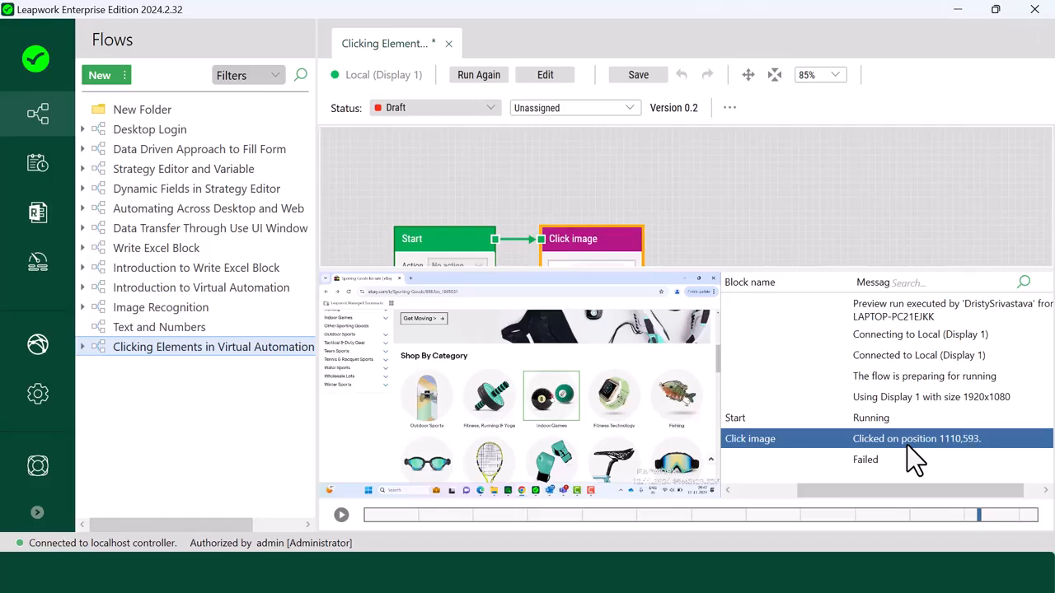
pyautogui.moveTo(638, 437)
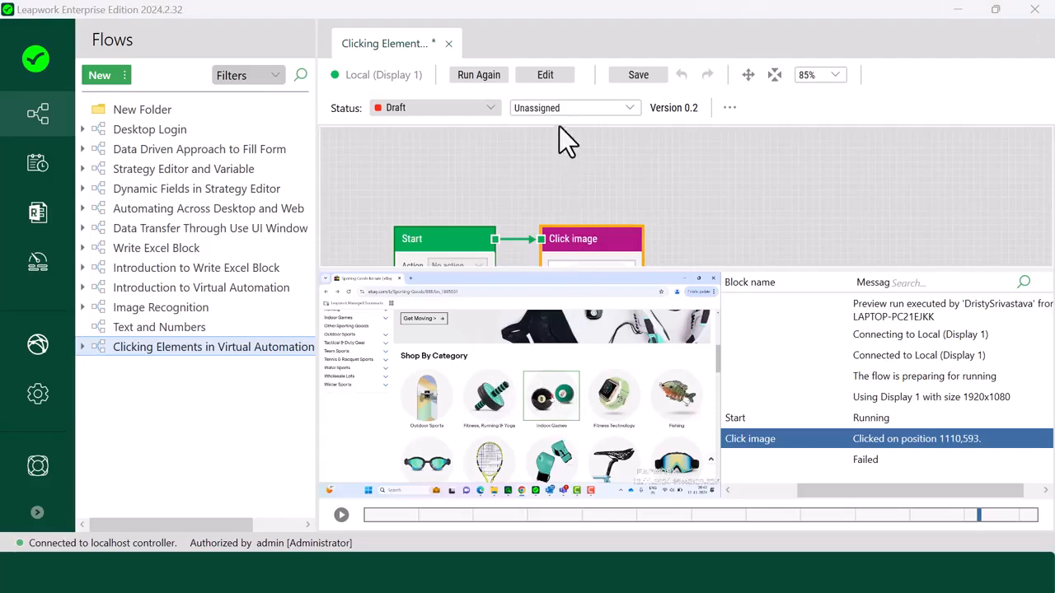
# Step: Return to editing the flow and move the Click image block's click point down, level with the 8 on the black ball
pyautogui.click(552, 78)
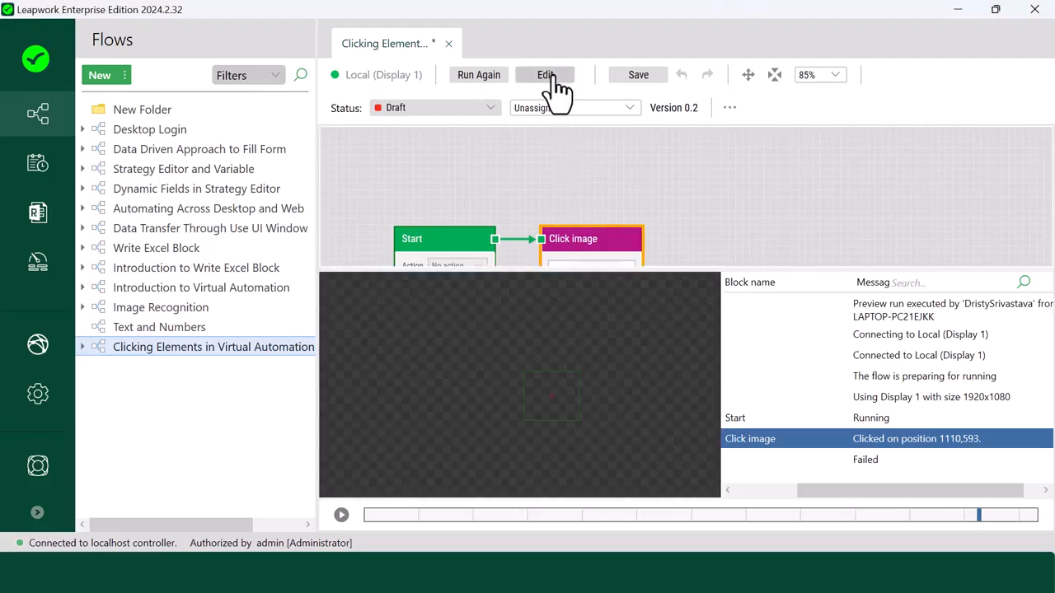
pyautogui.click(592, 242)
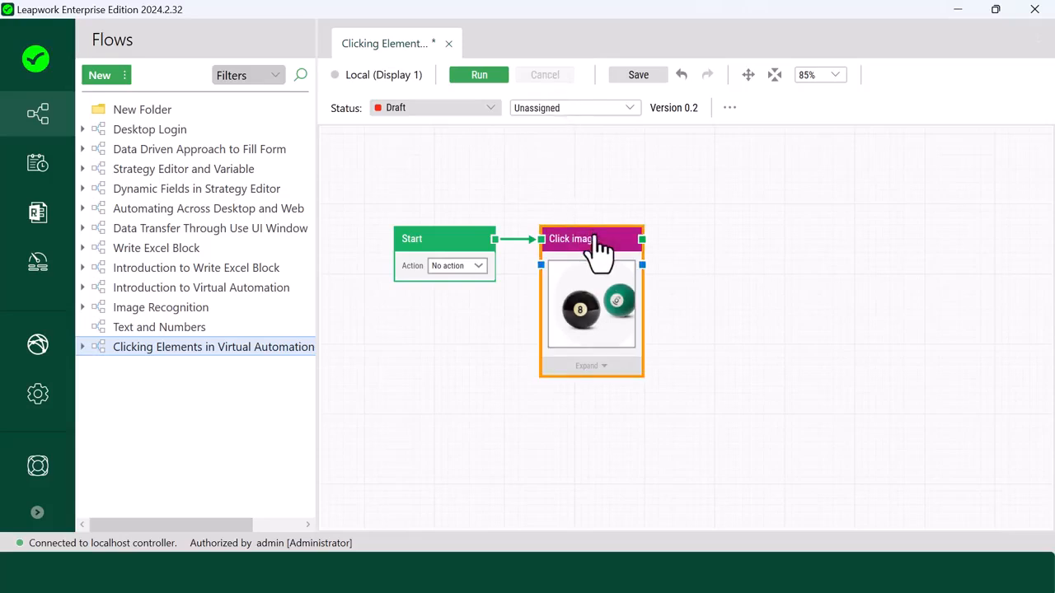
pyautogui.click(749, 75)
pyautogui.moveTo(697, 309); pyautogui.dragTo(693, 244)
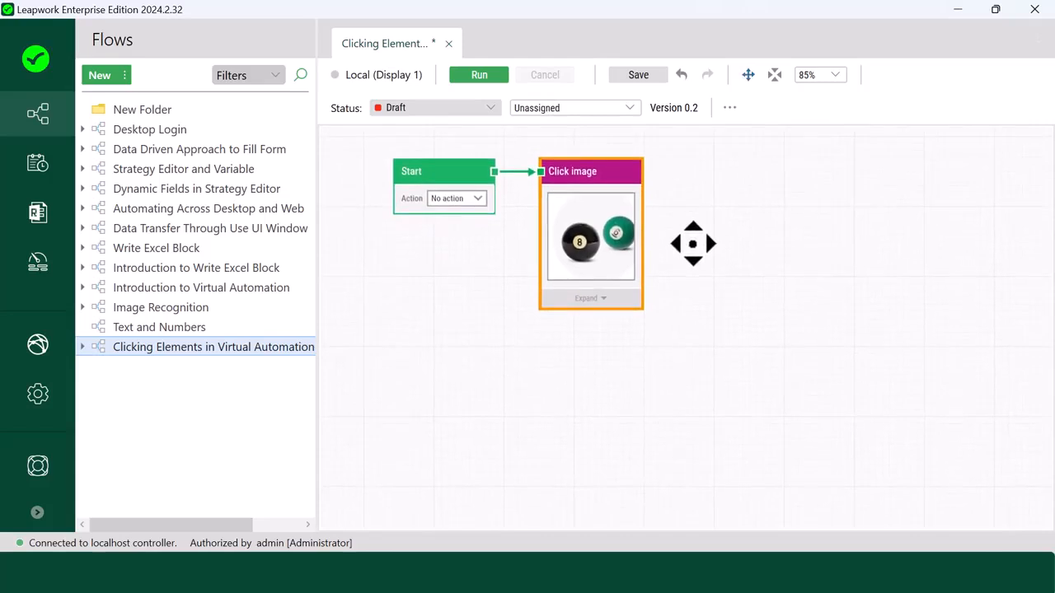
pyautogui.click(586, 262)
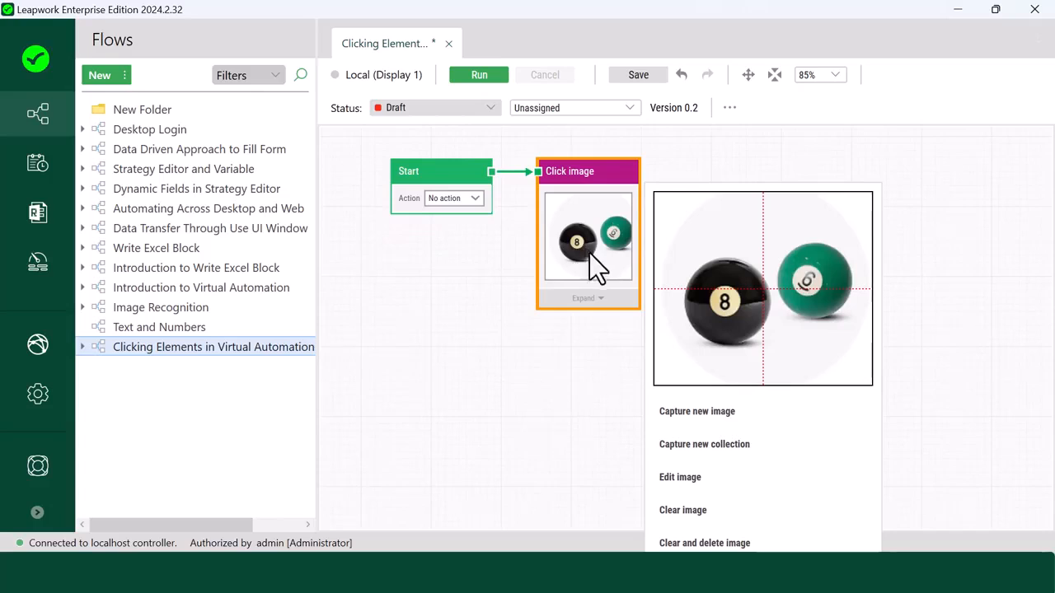
pyautogui.moveTo(762, 290); pyautogui.dragTo(683, 348)
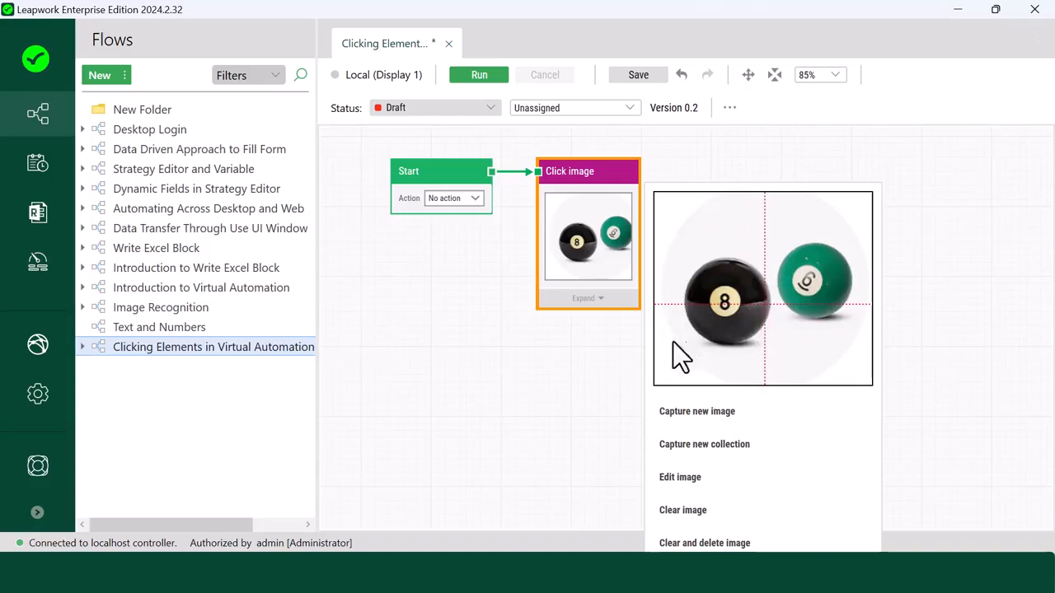
pyautogui.click(618, 336)
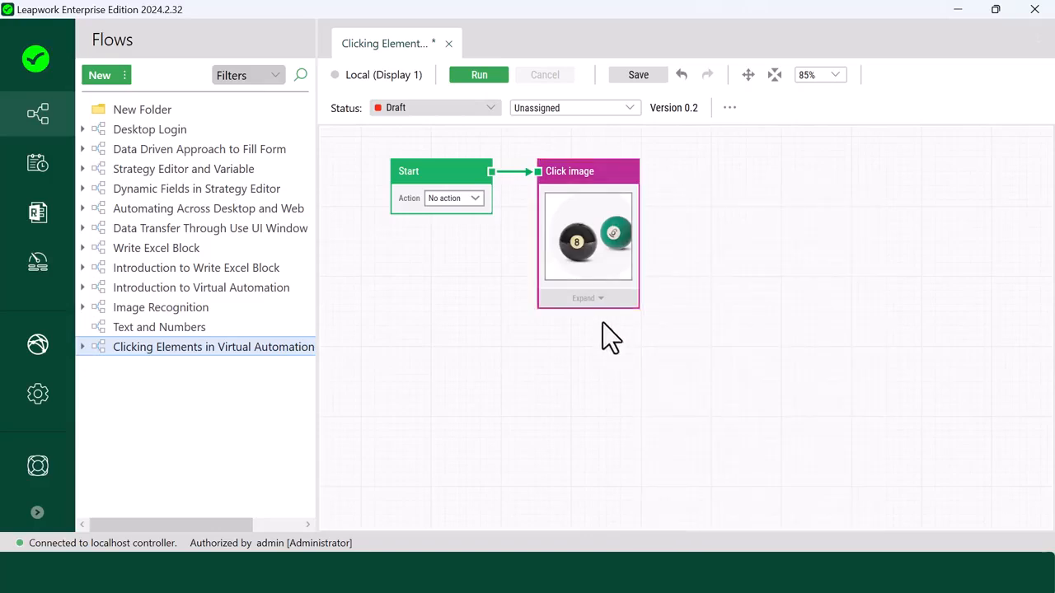
# Step: Expand the Click image block and set its Button to Middle and its Speed to Instantaneous
pyautogui.click(590, 305)
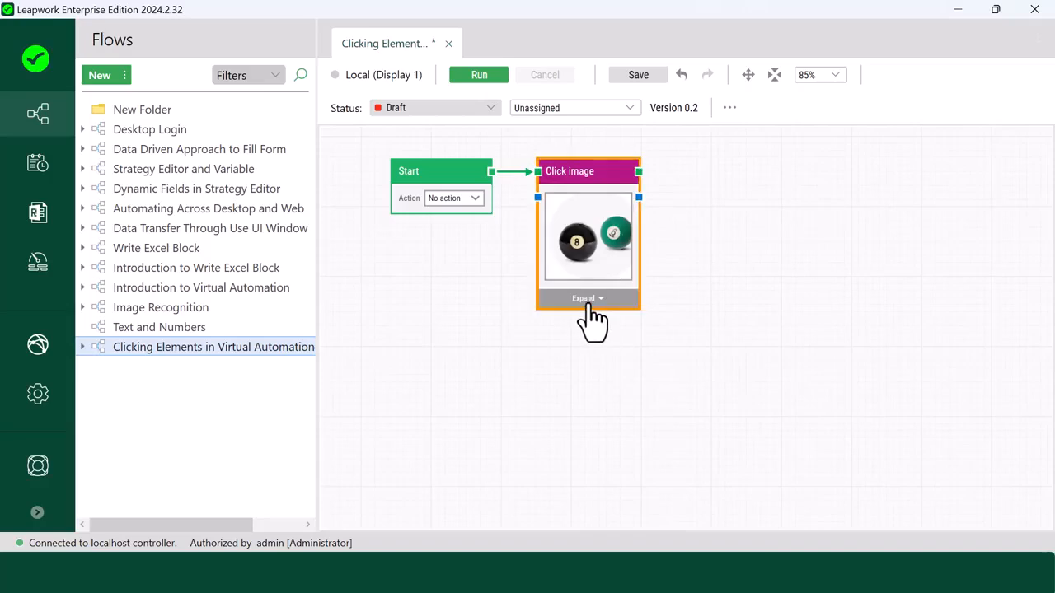
pyautogui.click(588, 302)
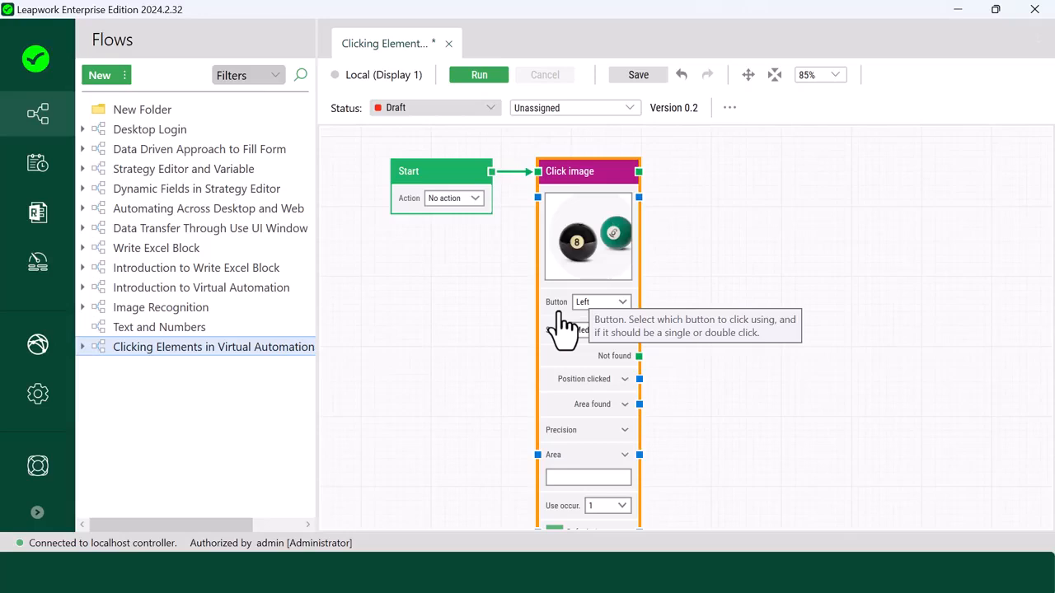
pyautogui.click(594, 303)
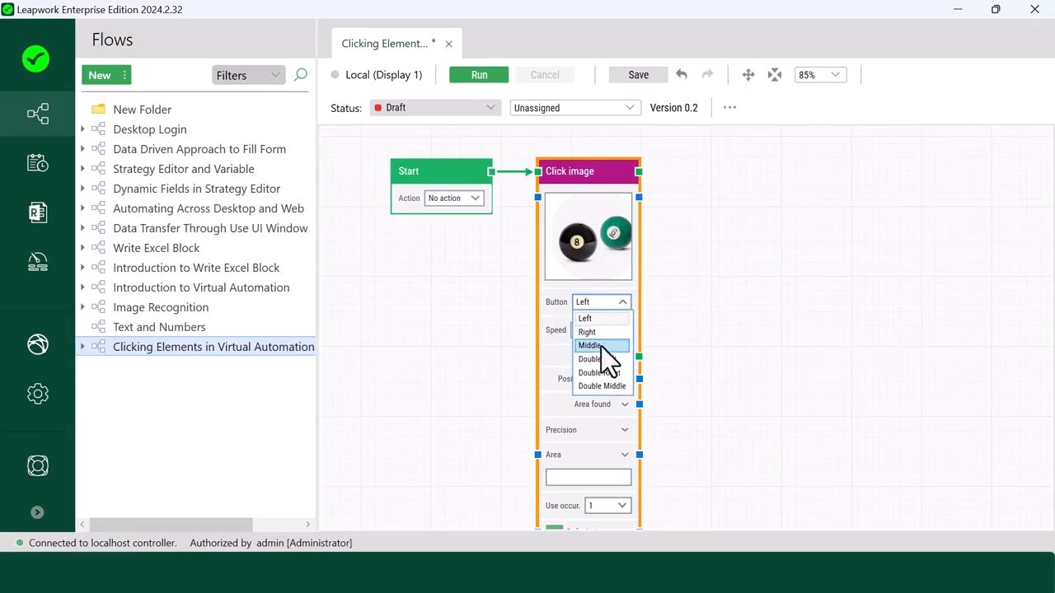
pyautogui.click(595, 346)
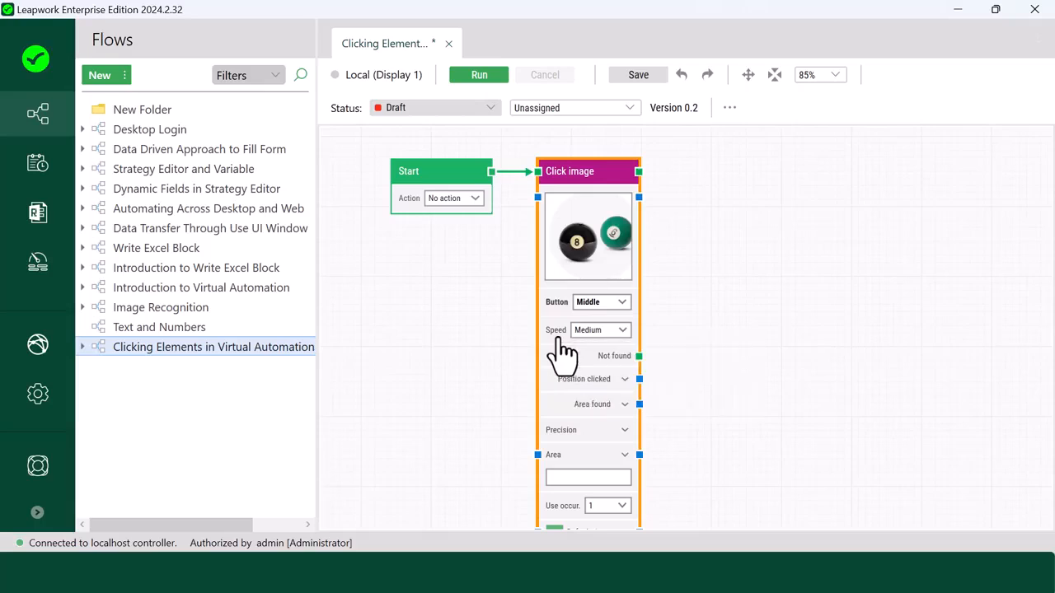
pyautogui.click(590, 333)
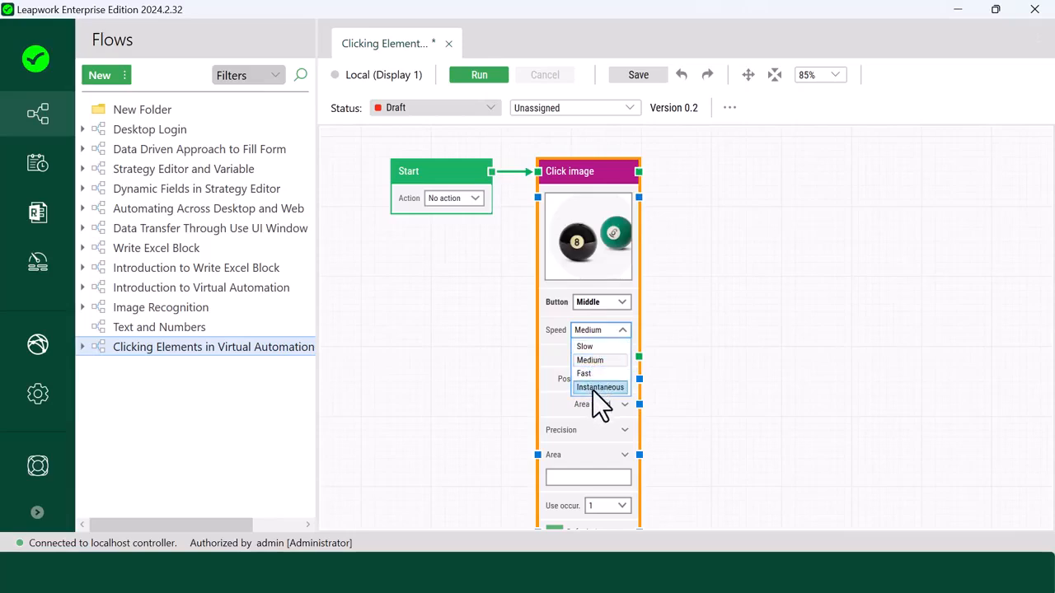
pyautogui.click(592, 389)
pyautogui.moveTo(599, 356)
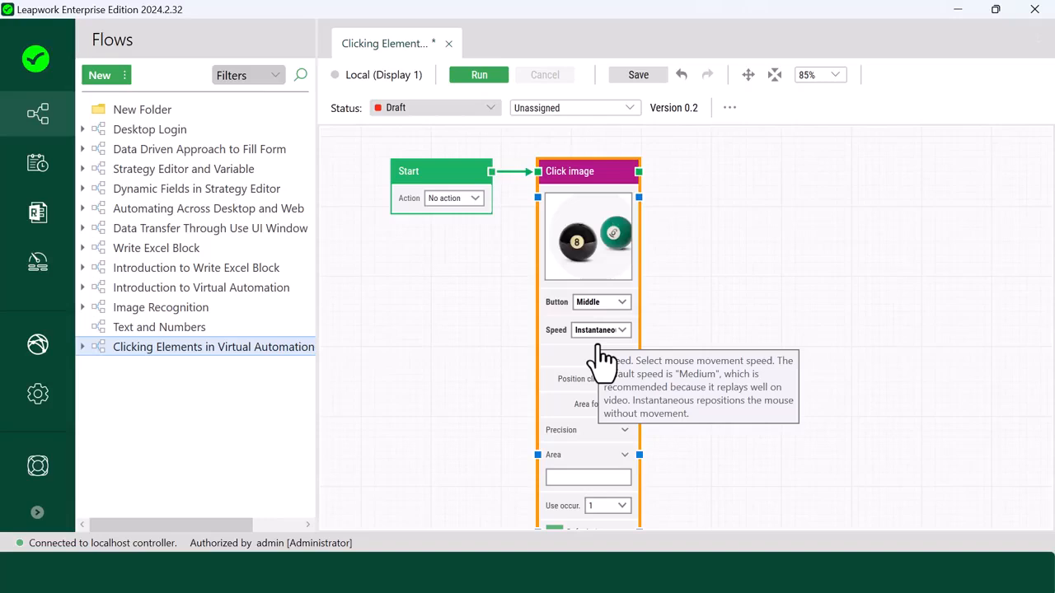
# Step: Run the flow starting at the Click image block and inspect the block's click position in the run log
pyautogui.rightClick(598, 180)
pyautogui.click(622, 191)
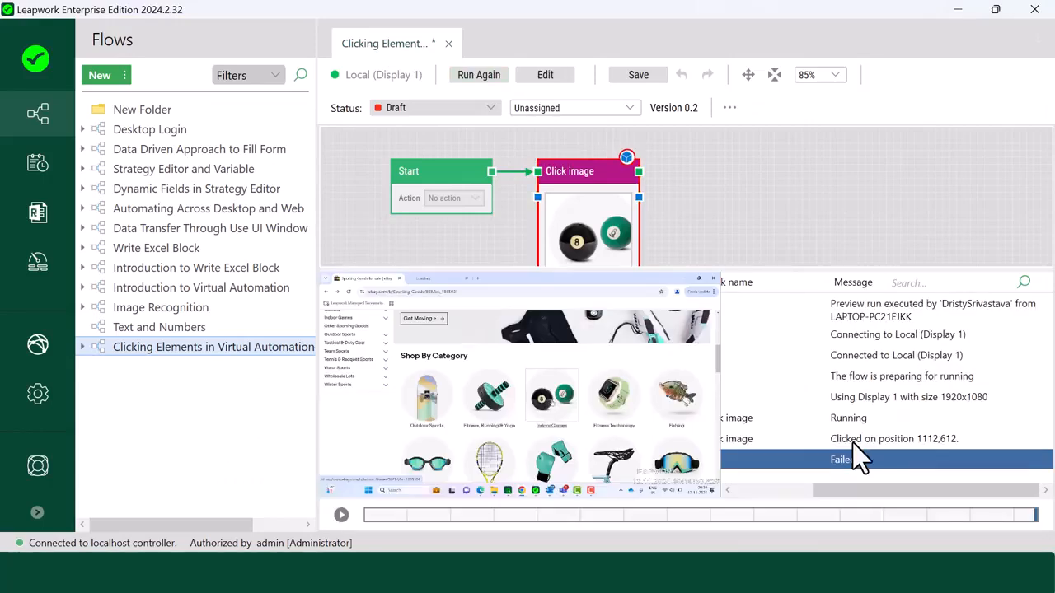
pyautogui.click(852, 437)
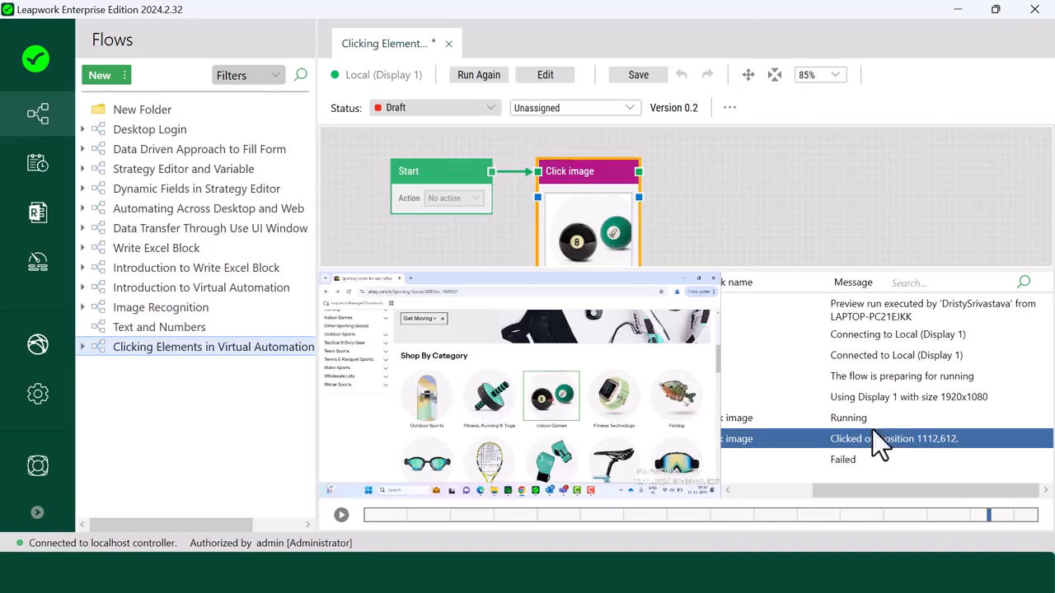
# Step: Return to editing and replace the Click image block's picture with a new capture of the Business name field's left edge on eBay's registration page
pyautogui.click(544, 75)
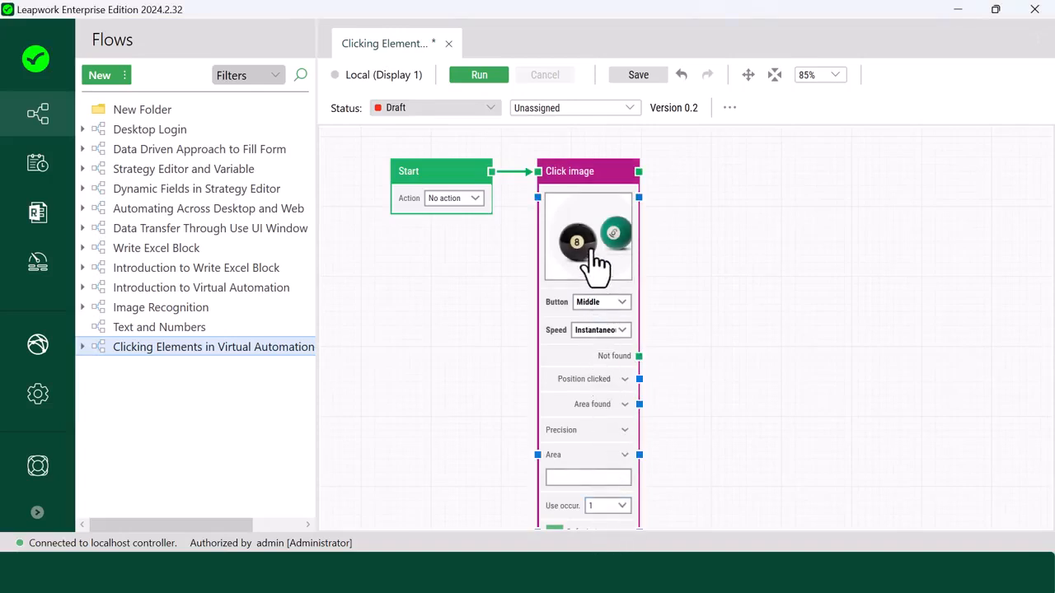
pyautogui.click(596, 262)
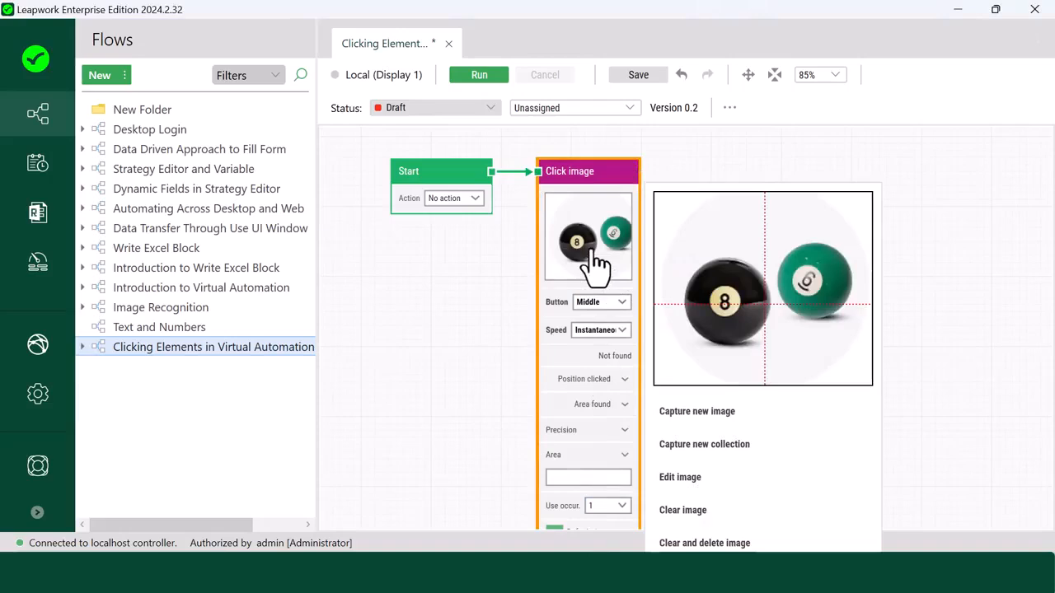
pyautogui.click(674, 404)
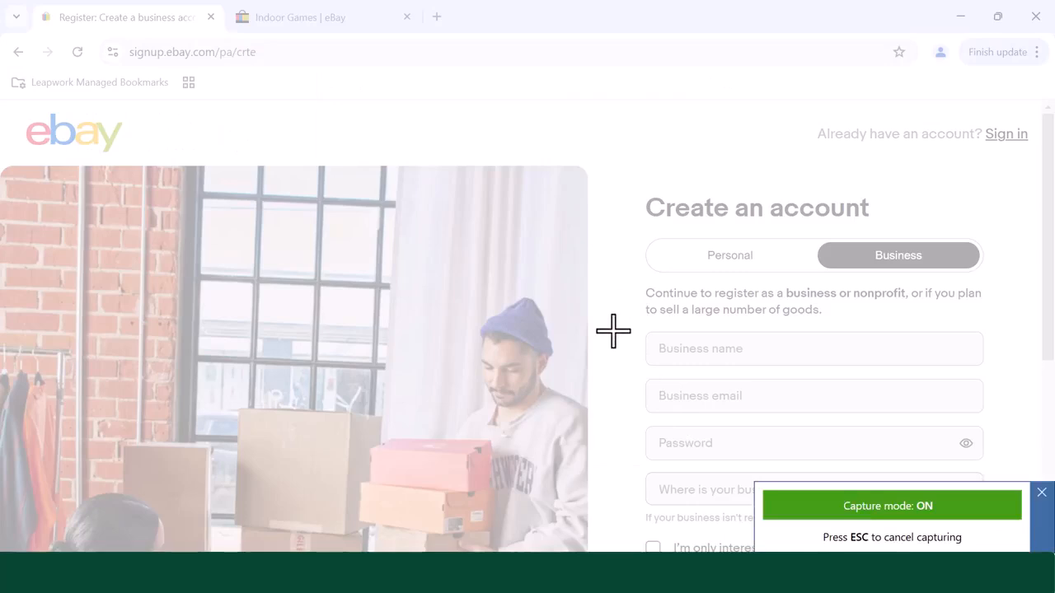
pyautogui.moveTo(605, 335); pyautogui.dragTo(656, 365)
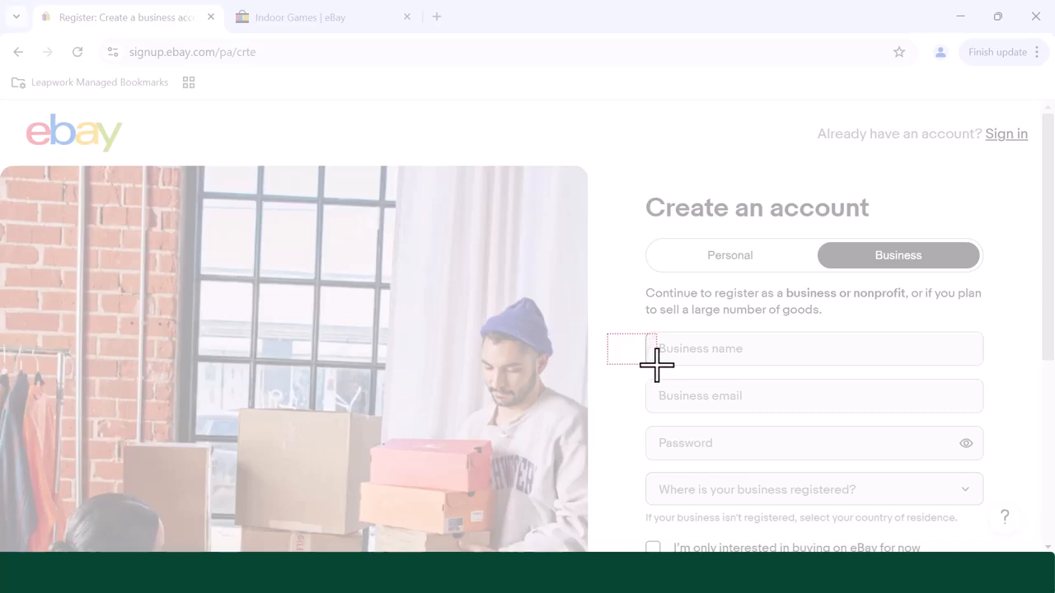
pyautogui.moveTo(656, 365); pyautogui.dragTo(657, 365)
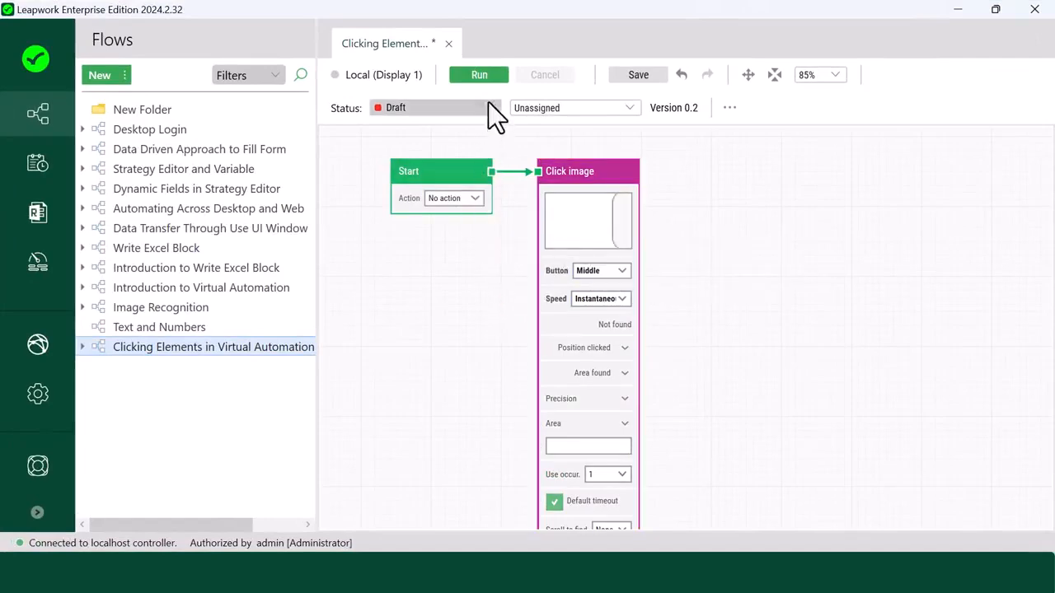
# Step: Run the flow with the Business name capture and examine the matched areas on the page through the Click image log entry
pyautogui.click(486, 74)
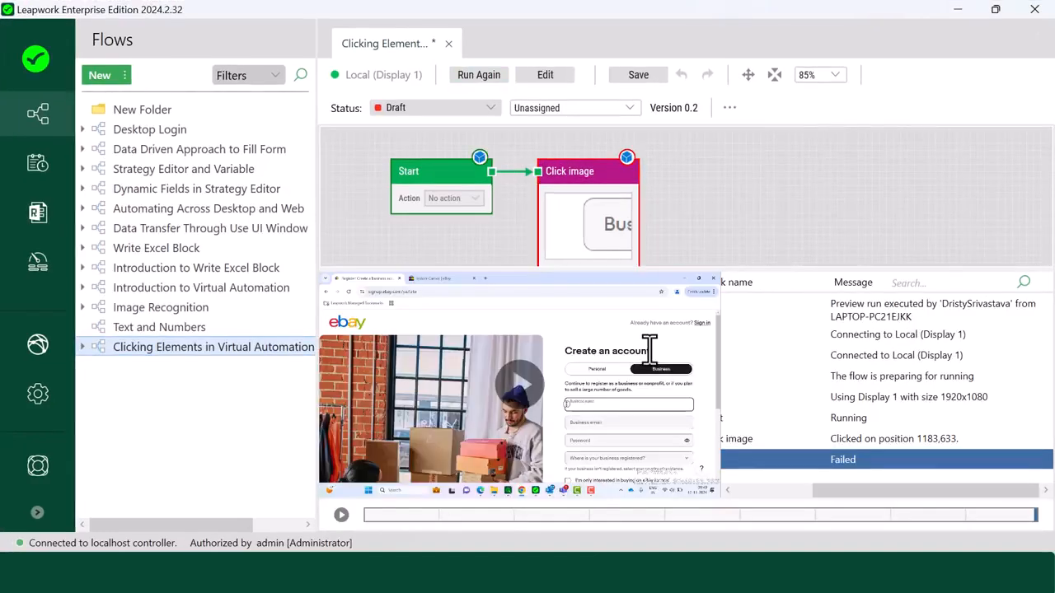
pyautogui.click(833, 441)
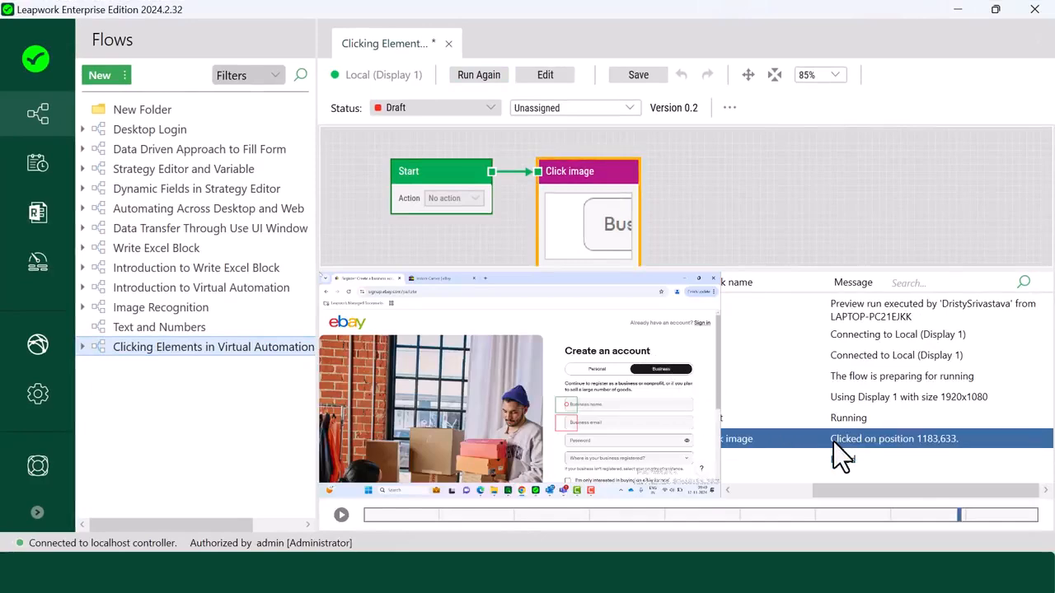
pyautogui.moveTo(644, 443)
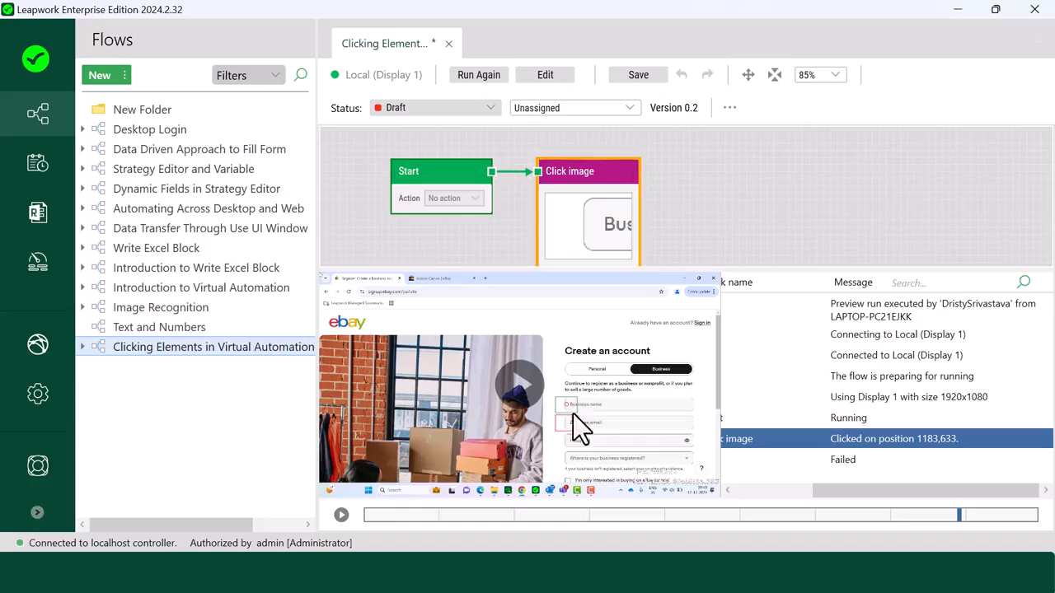
# Step: Return to editing and capture the Click image block's search Area around the left part of eBay's Business name field
pyautogui.click(545, 76)
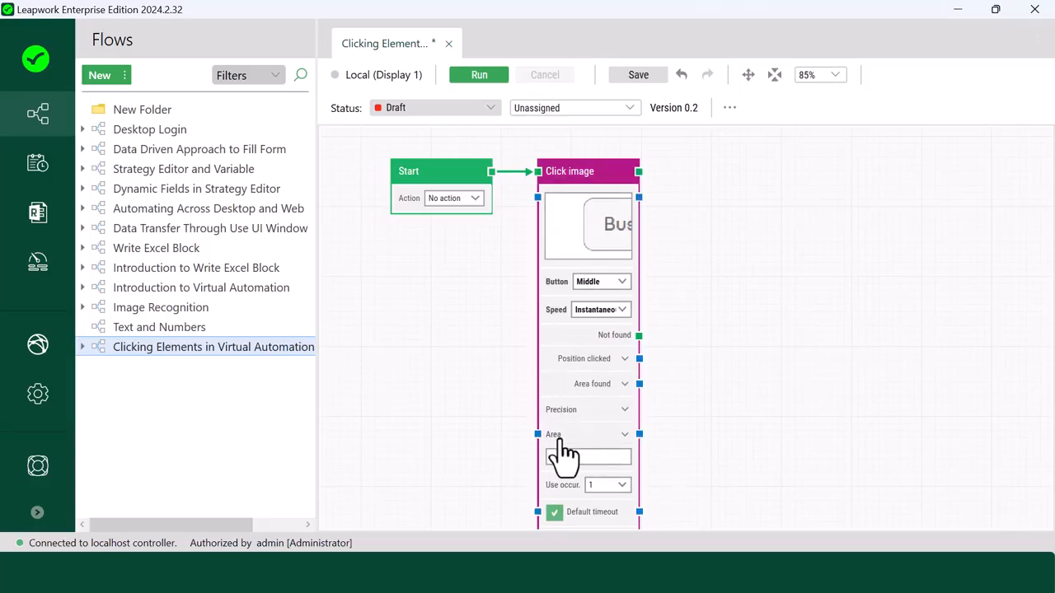
pyautogui.moveTo(562, 453)
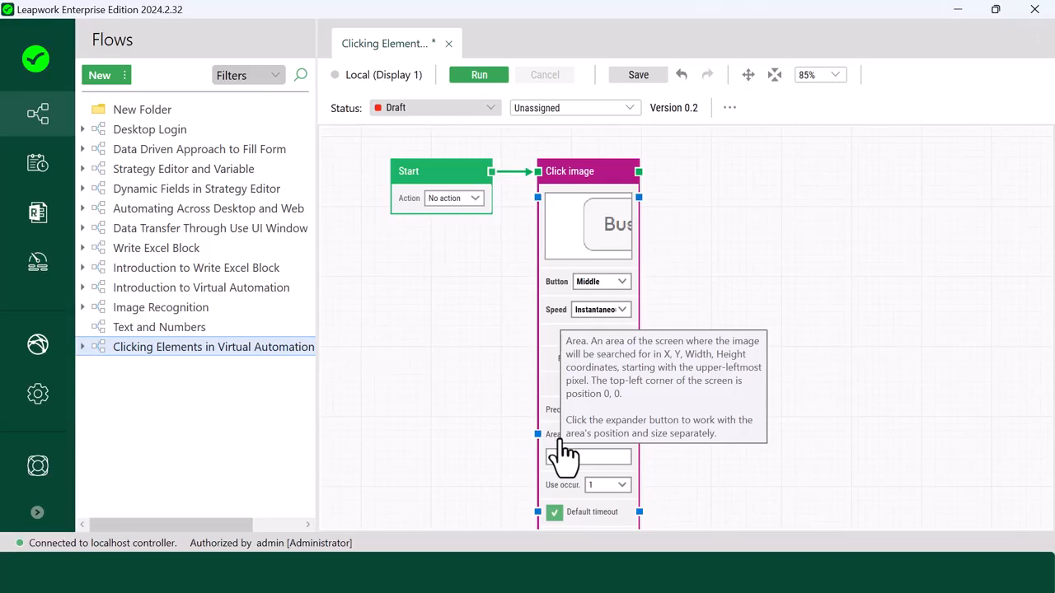
pyautogui.click(589, 457)
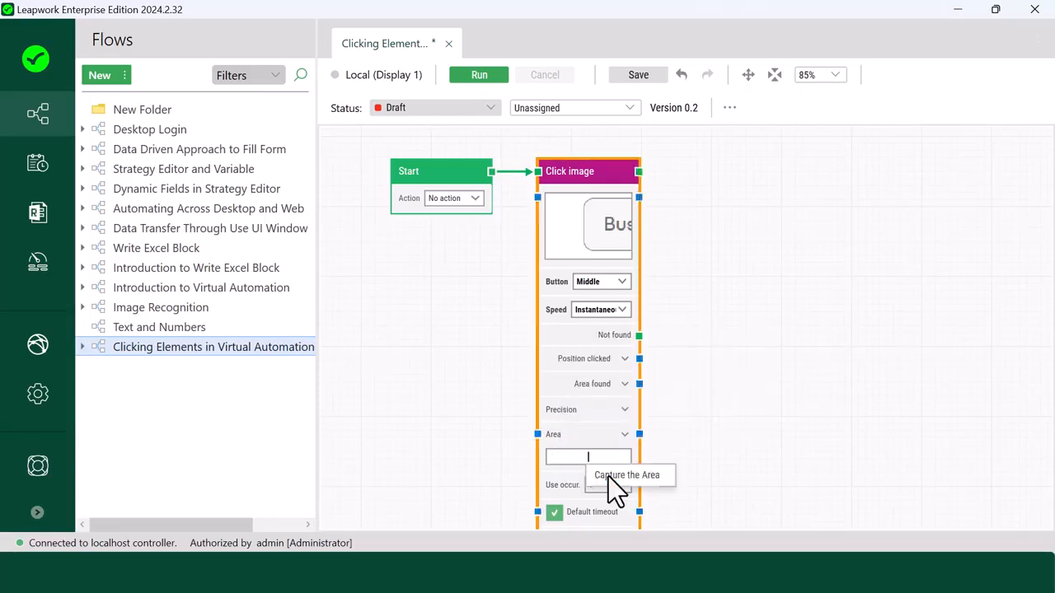
pyautogui.click(610, 475)
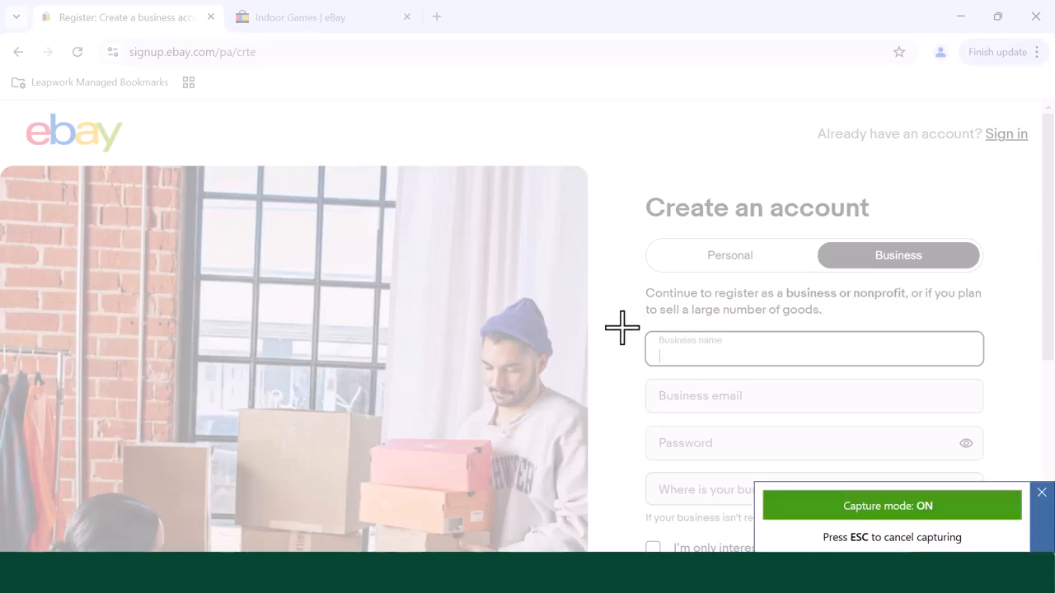
pyautogui.moveTo(622, 328); pyautogui.dragTo(735, 372)
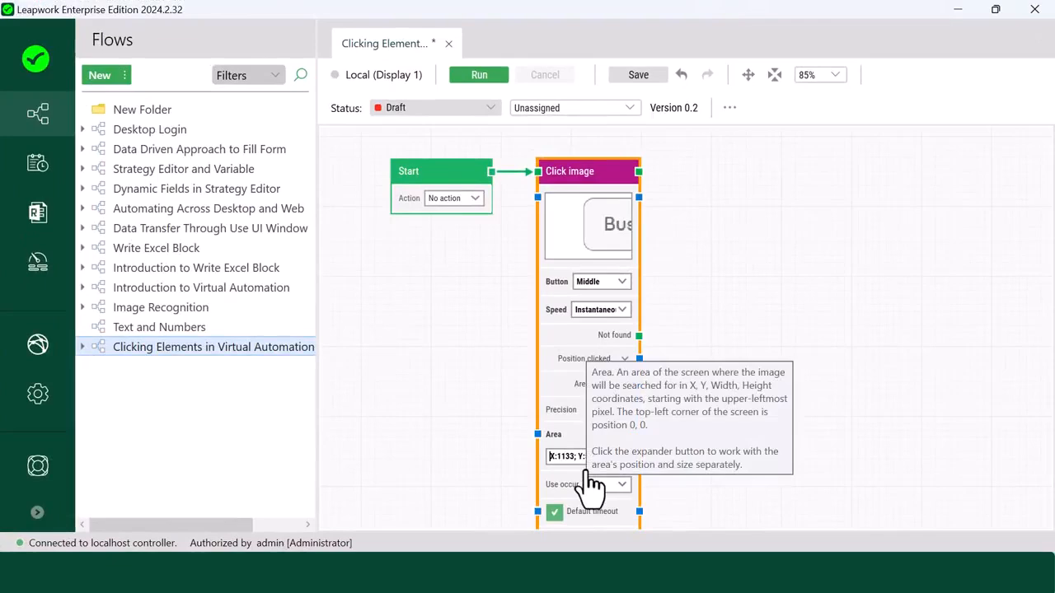
# Step: Run the flow with the restricted search area and examine the matched area on the page through the Click image log entry
pyautogui.click(508, 76)
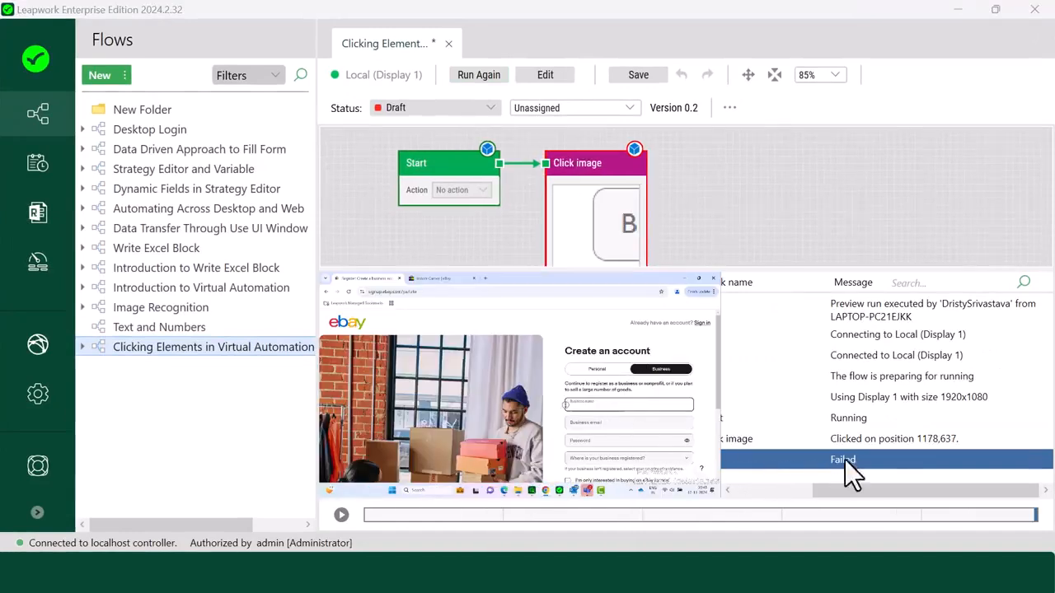
pyautogui.click(882, 442)
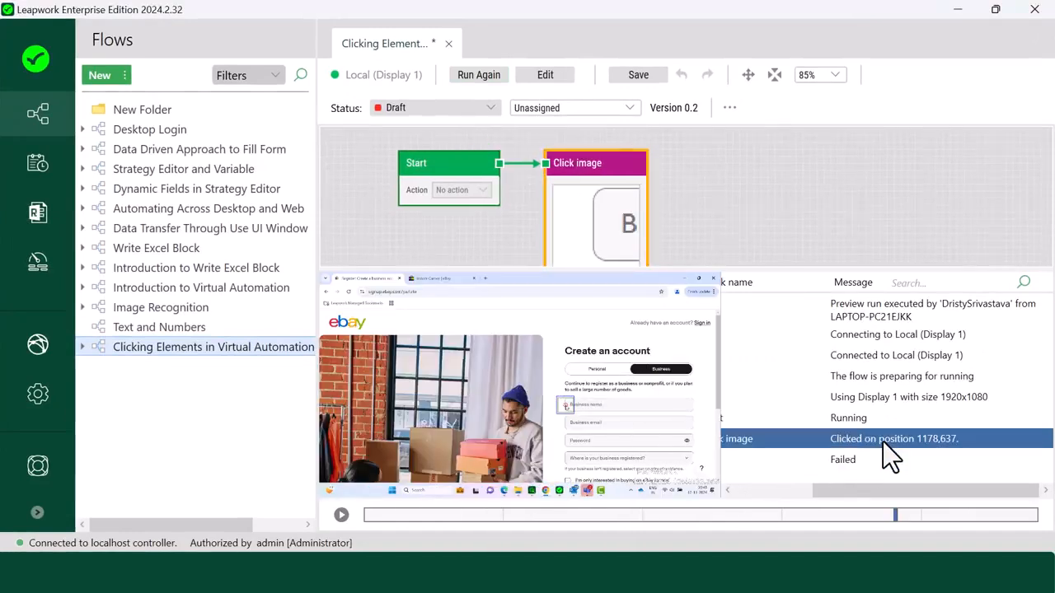
pyautogui.moveTo(577, 421)
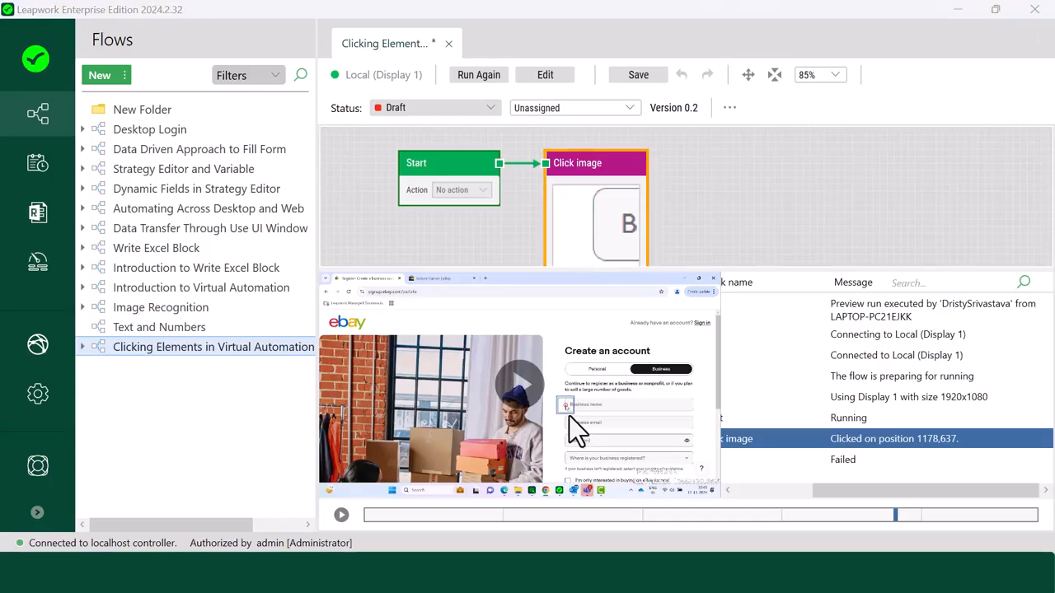
# Step: Return to editing, delete the Click image block and add a Click text block connected to Start in its place
pyautogui.click(545, 76)
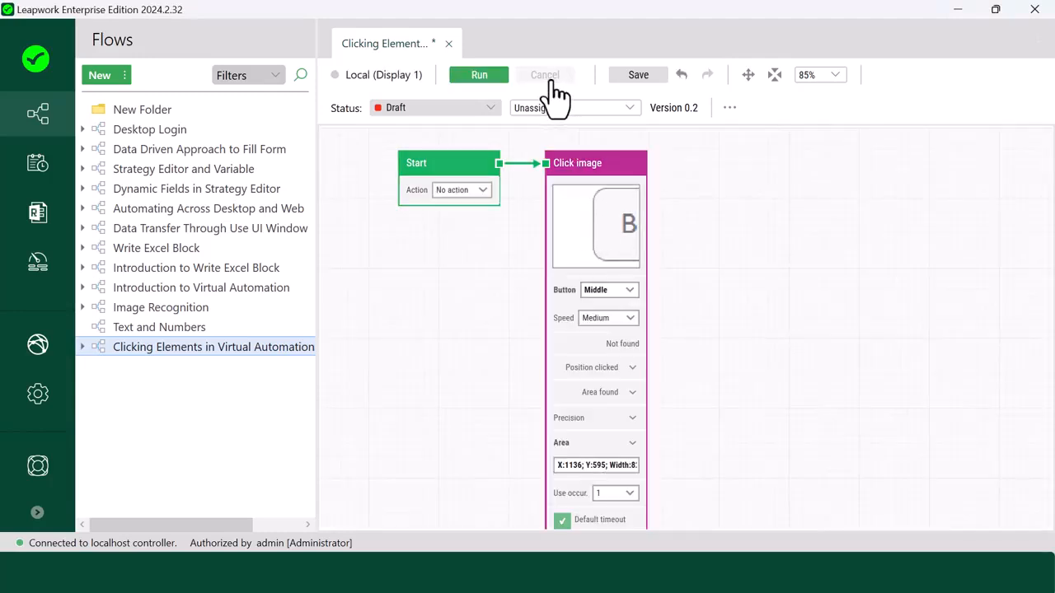
pyautogui.click(563, 173)
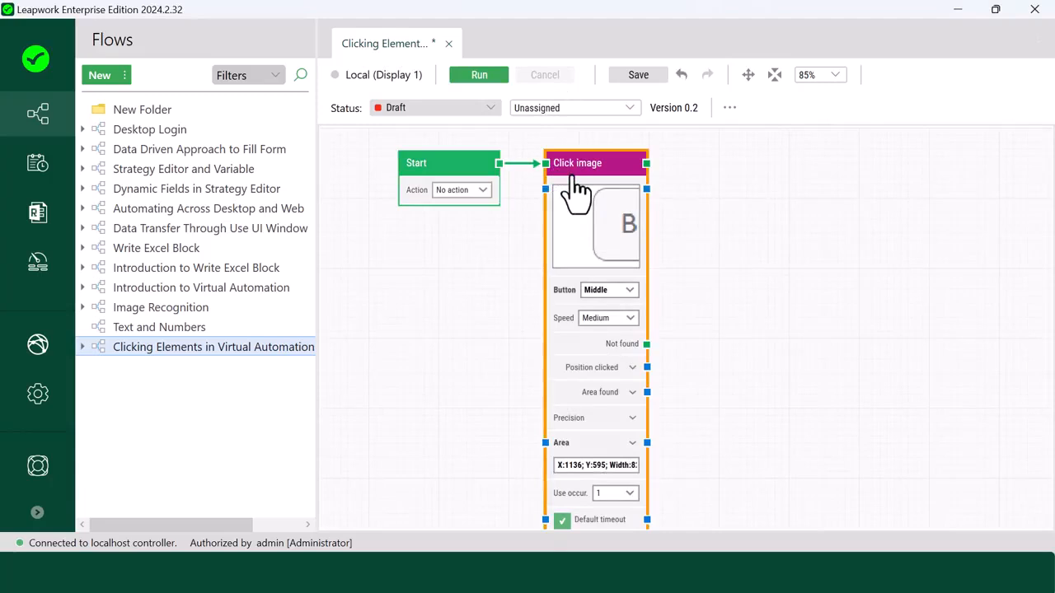
pyautogui.press('Delete')
pyautogui.moveTo(466, 188); pyautogui.dragTo(549, 256)
pyautogui.write('Click')
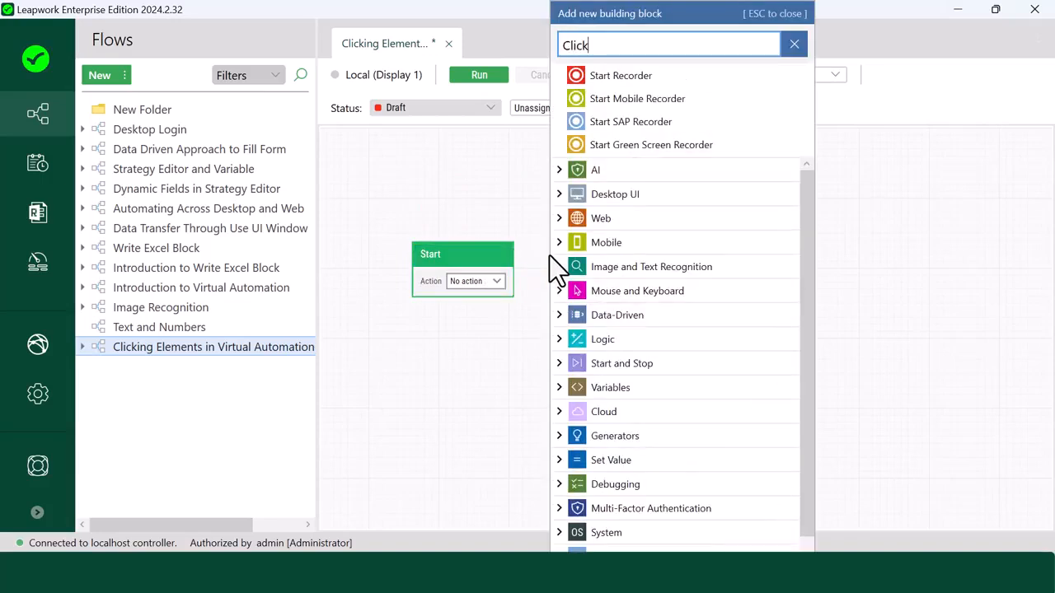
pyautogui.write(' text')
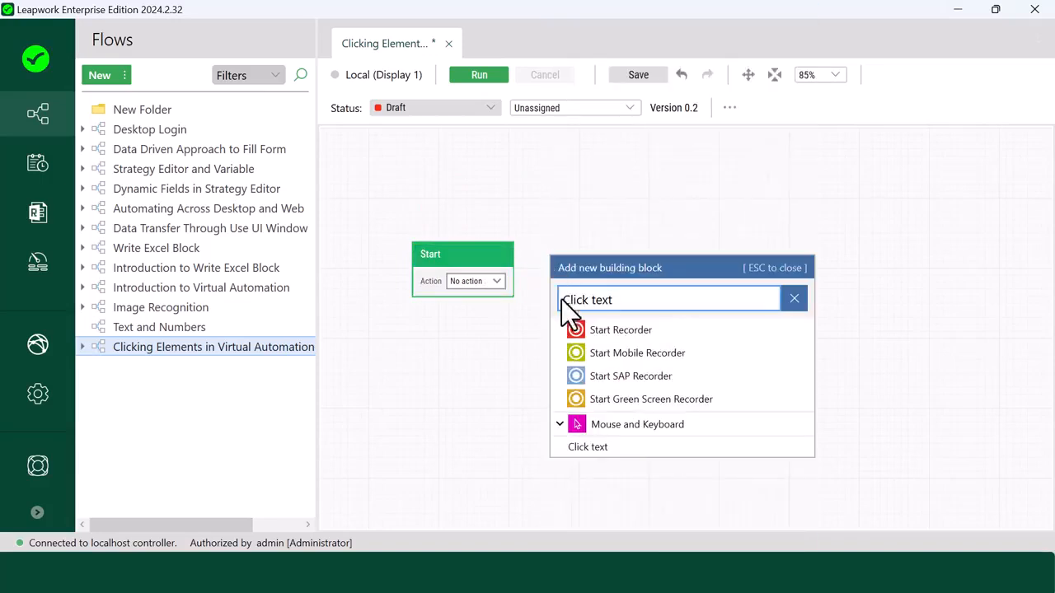
pyautogui.click(585, 447)
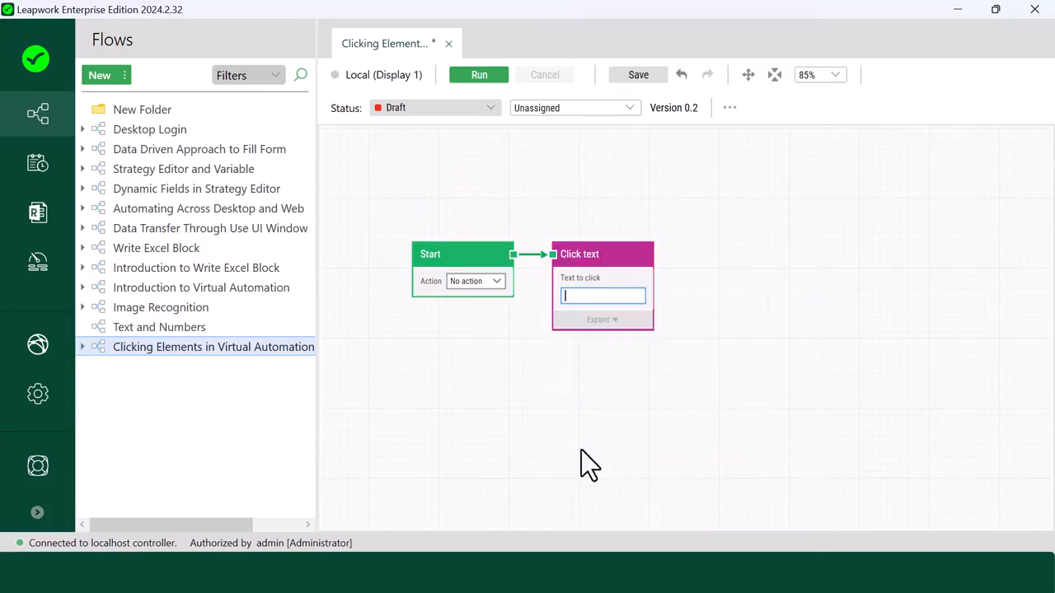
# Step: Check the heading text on eBay's registration page and set the Click text block's Text to click to Create
pyautogui.click(641, 272)
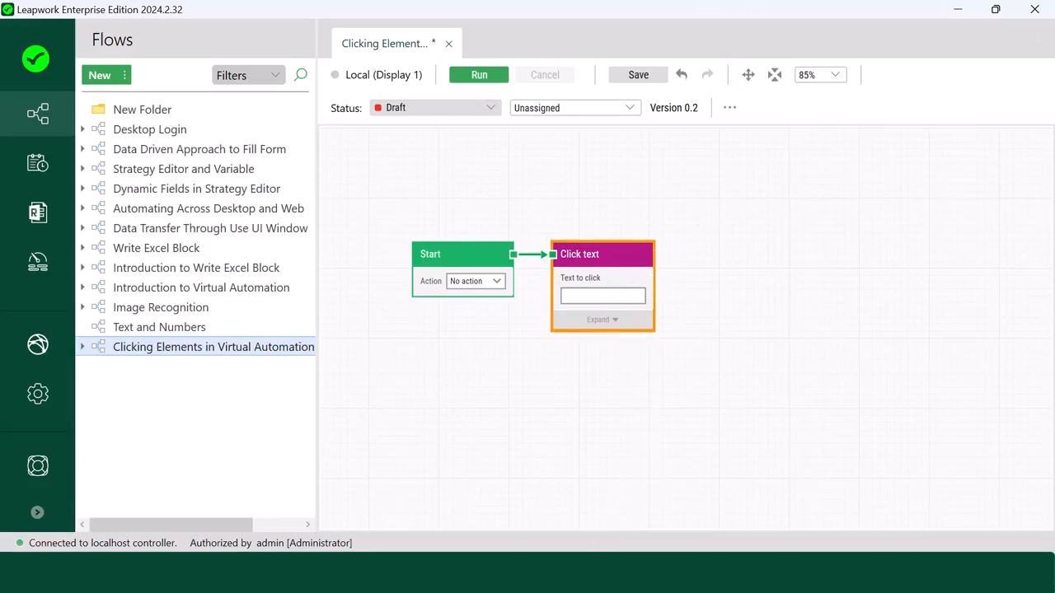
pyautogui.hotkey('alt', 'Tab')
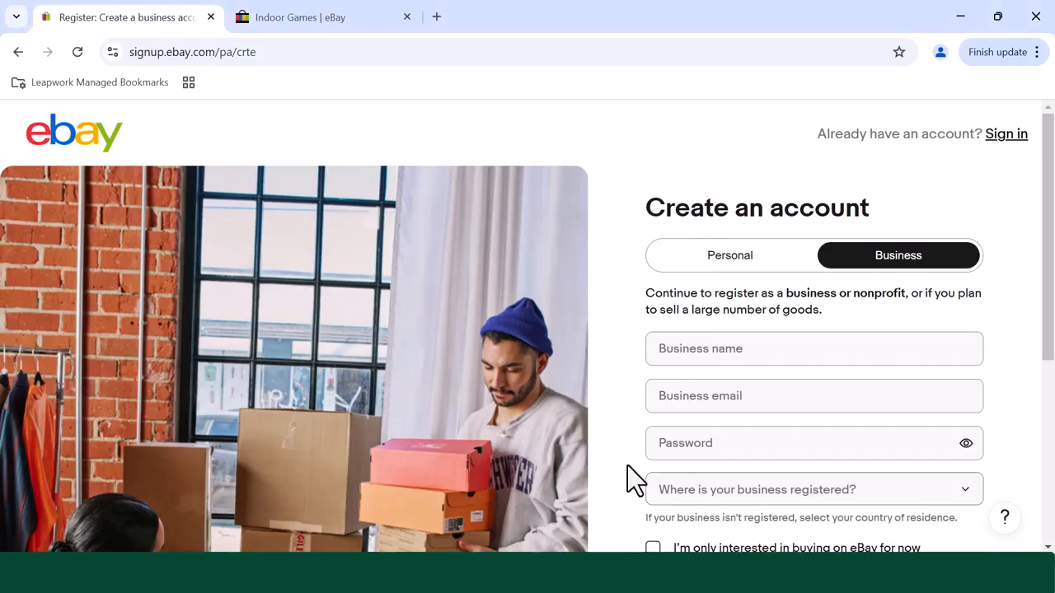
pyautogui.hotkey('alt', 'Tab')
pyautogui.click(612, 294)
pyautogui.write('Create')
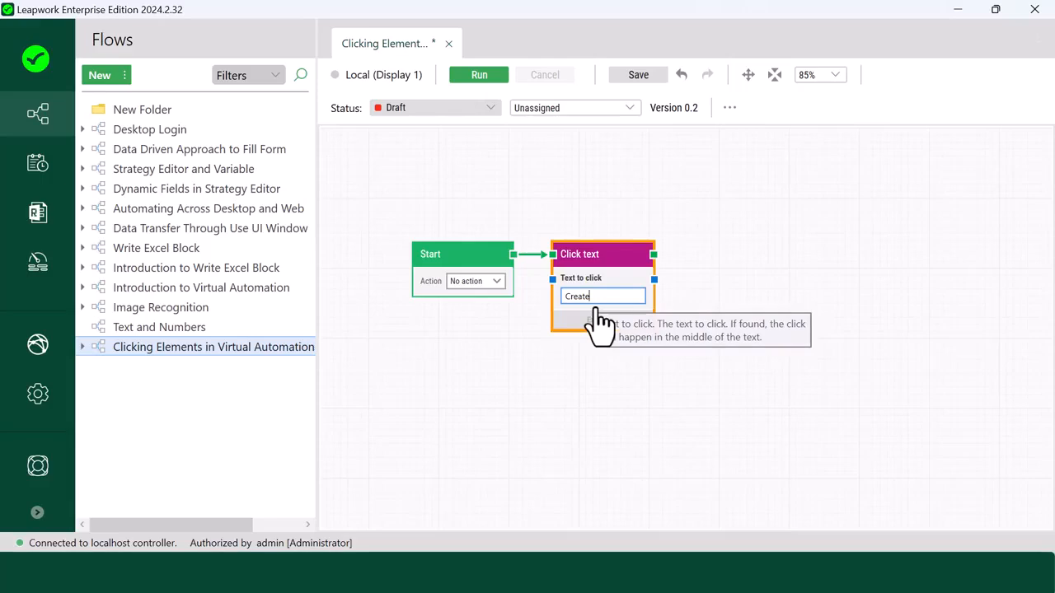
pyautogui.moveTo(595, 310); pyautogui.dragTo(605, 306)
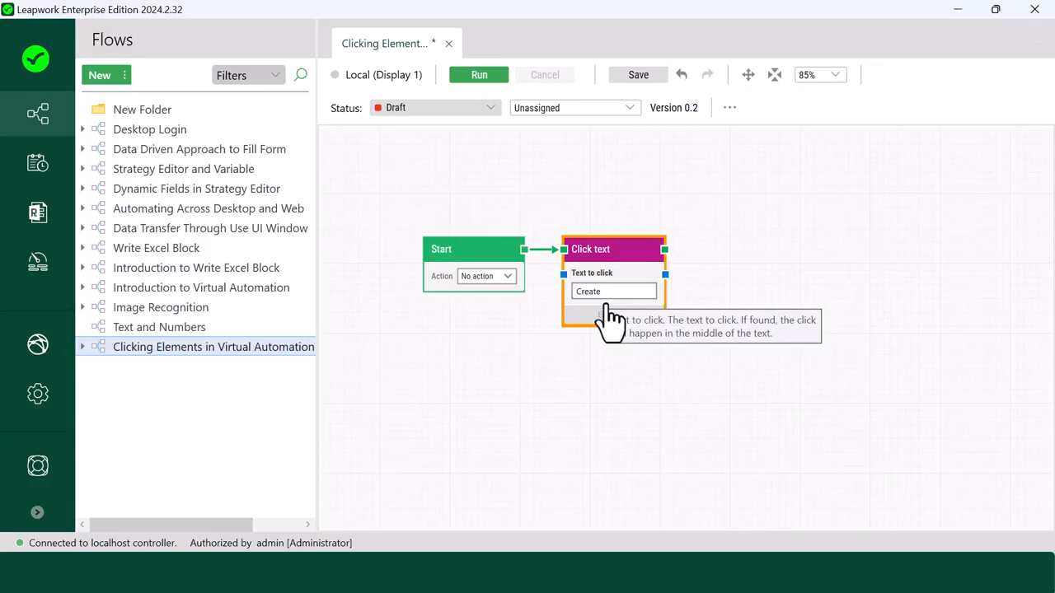
# Step: Expand the Click text block and capture its search Area around the word Create in eBay's Create an account heading
pyautogui.click(606, 316)
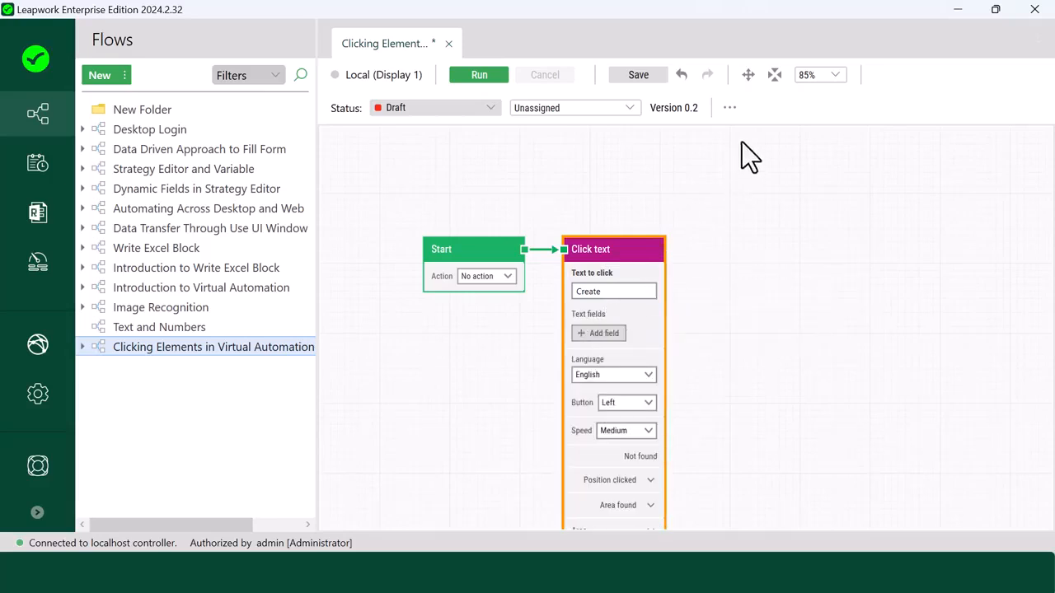
pyautogui.click(747, 75)
pyautogui.moveTo(714, 371); pyautogui.dragTo(701, 142)
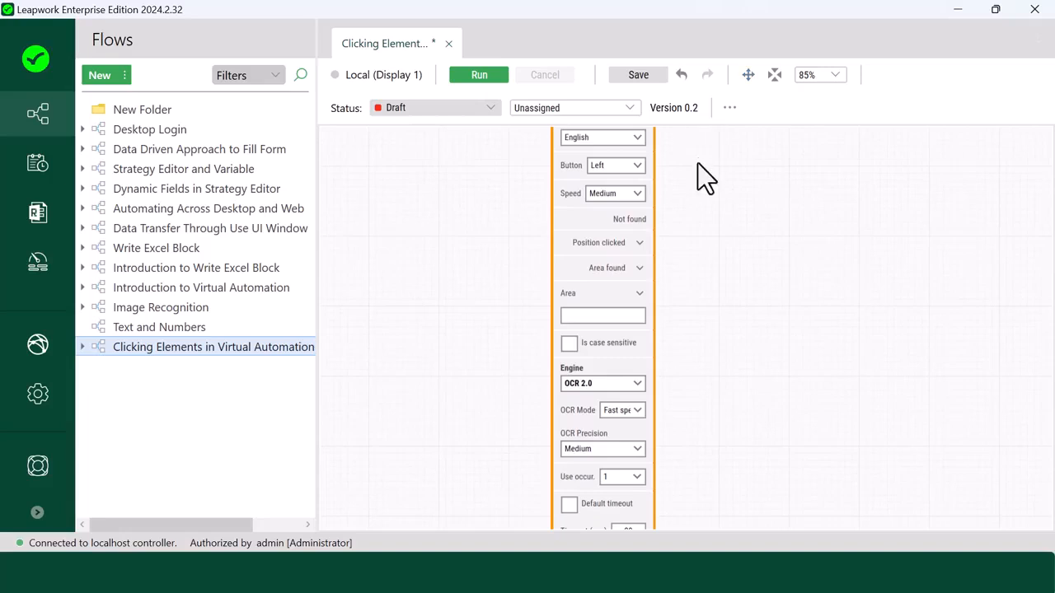
pyautogui.click(599, 316)
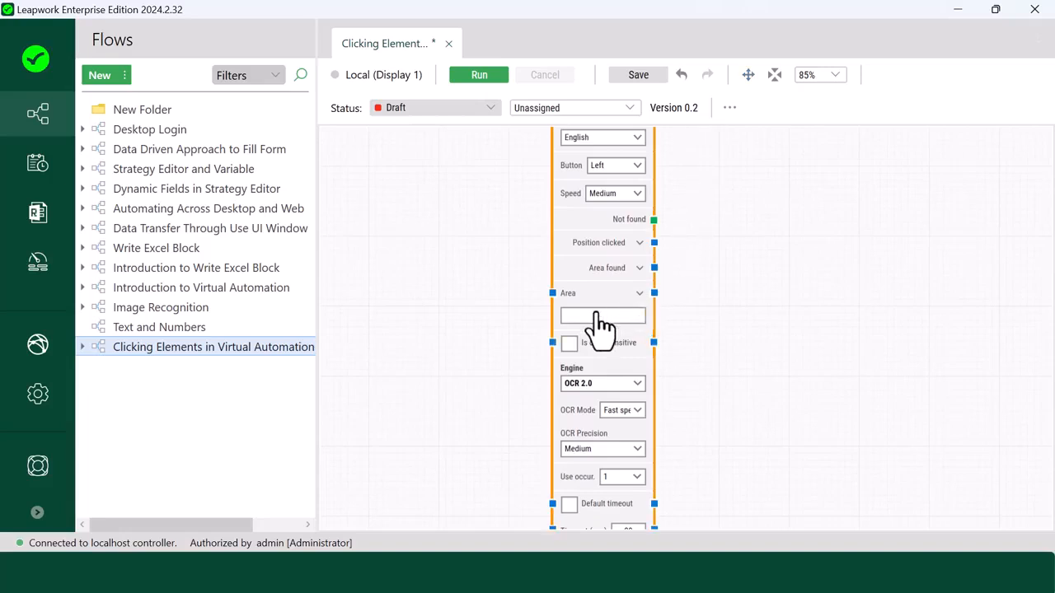
pyautogui.click(685, 336)
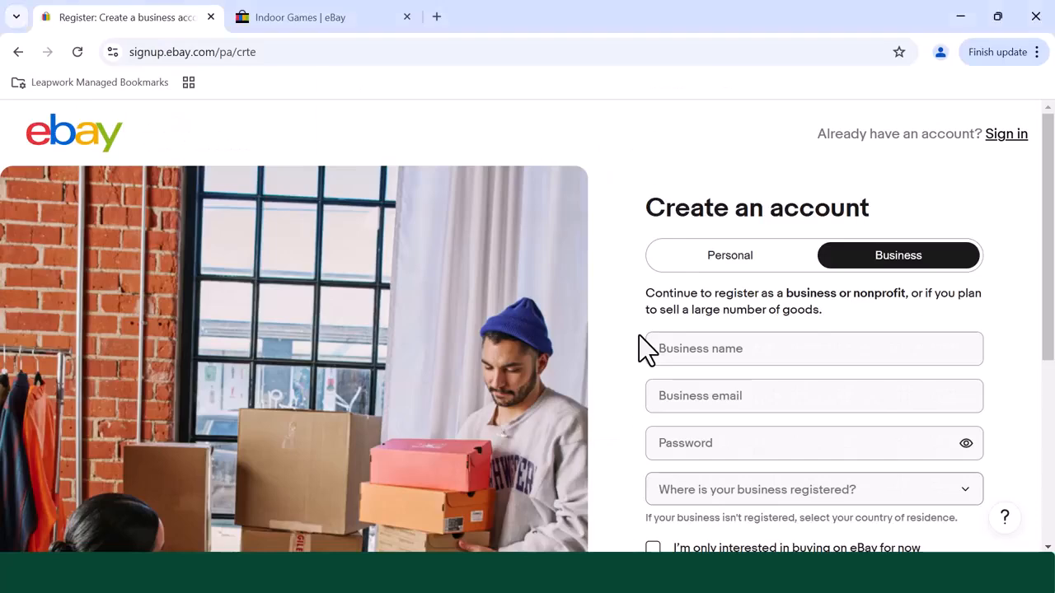
pyautogui.moveTo(634, 191); pyautogui.dragTo(734, 228)
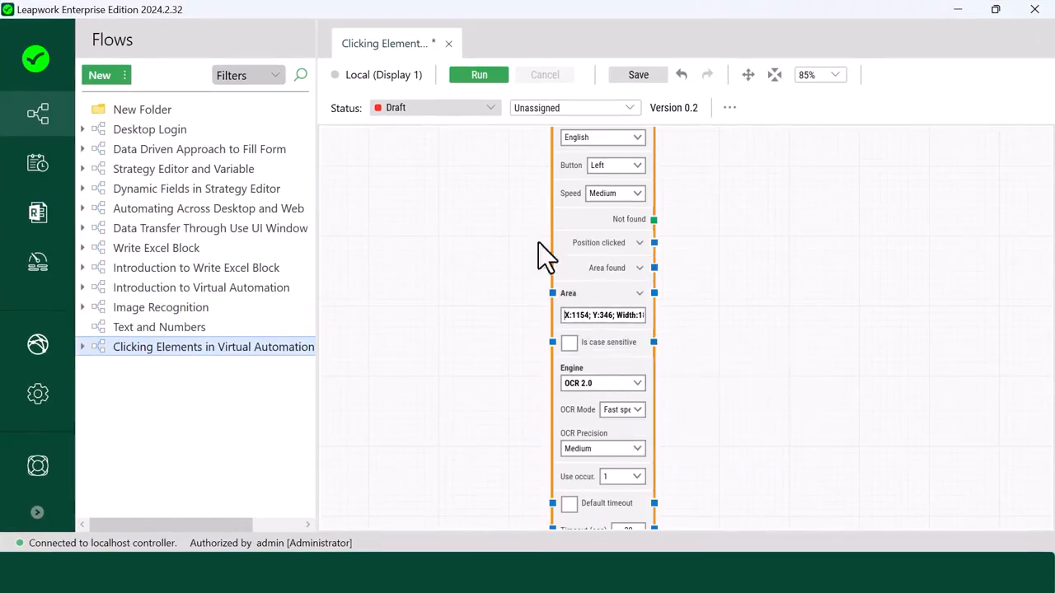
# Step: Run the flow and examine where the word Create was matched on the page through the Click text log entry
pyautogui.click(478, 74)
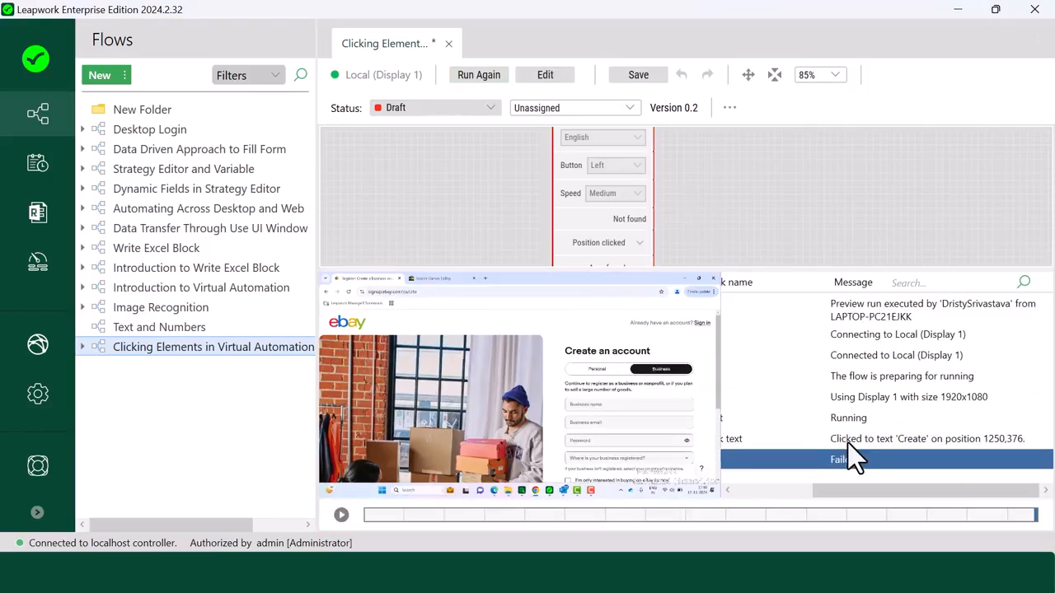
pyautogui.click(845, 439)
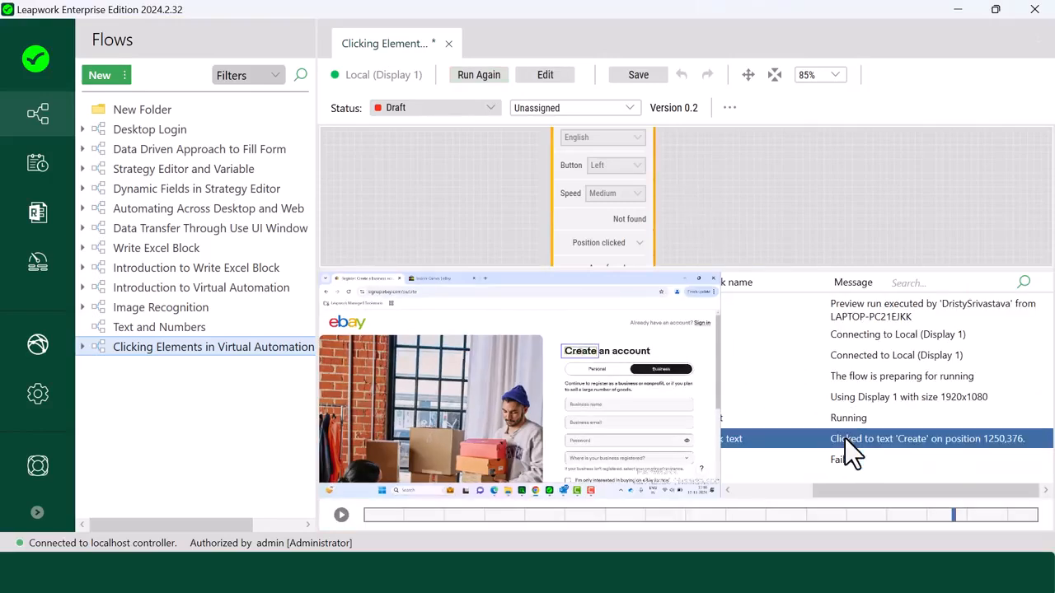
pyautogui.moveTo(694, 400)
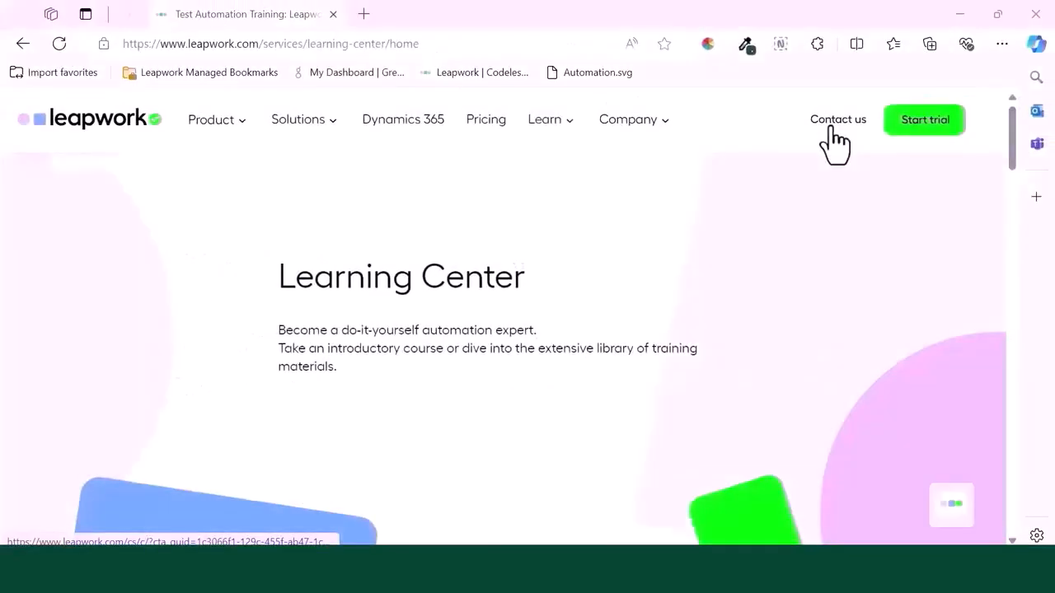
# Step: Open the LeapBot chat on Leapwork's Learning Center page
pyautogui.click(956, 509)
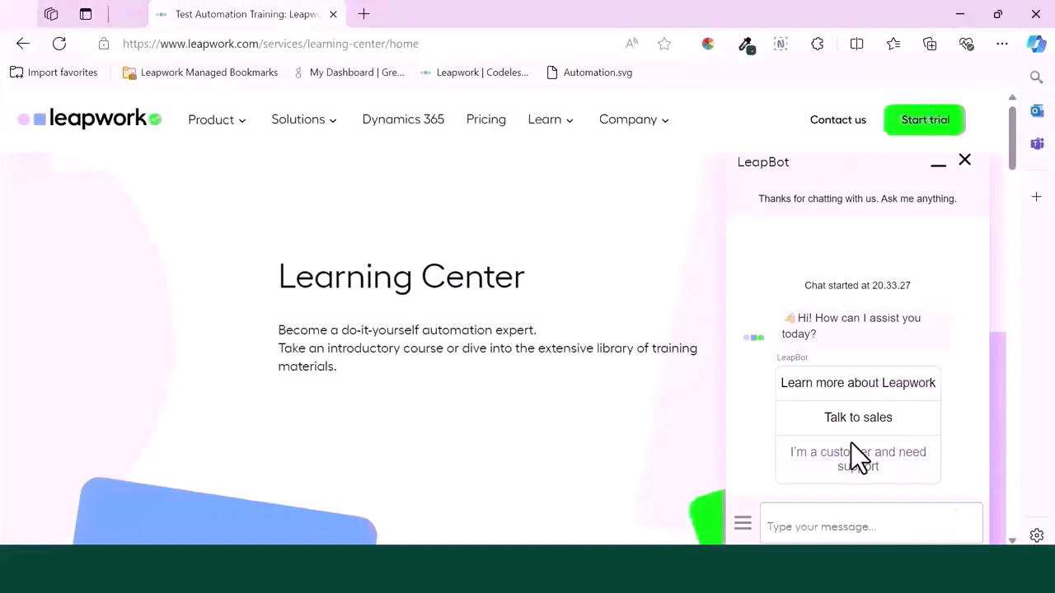